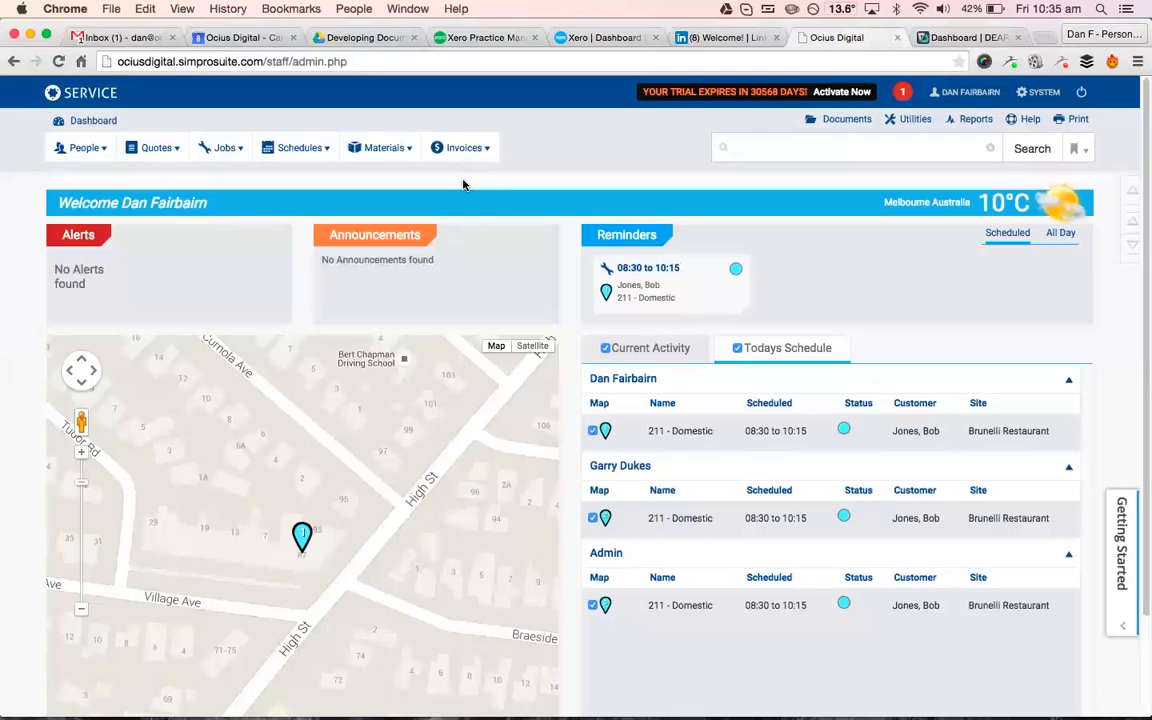
- Start a new pre-build in the Example Pre Builds group
click(366, 150)
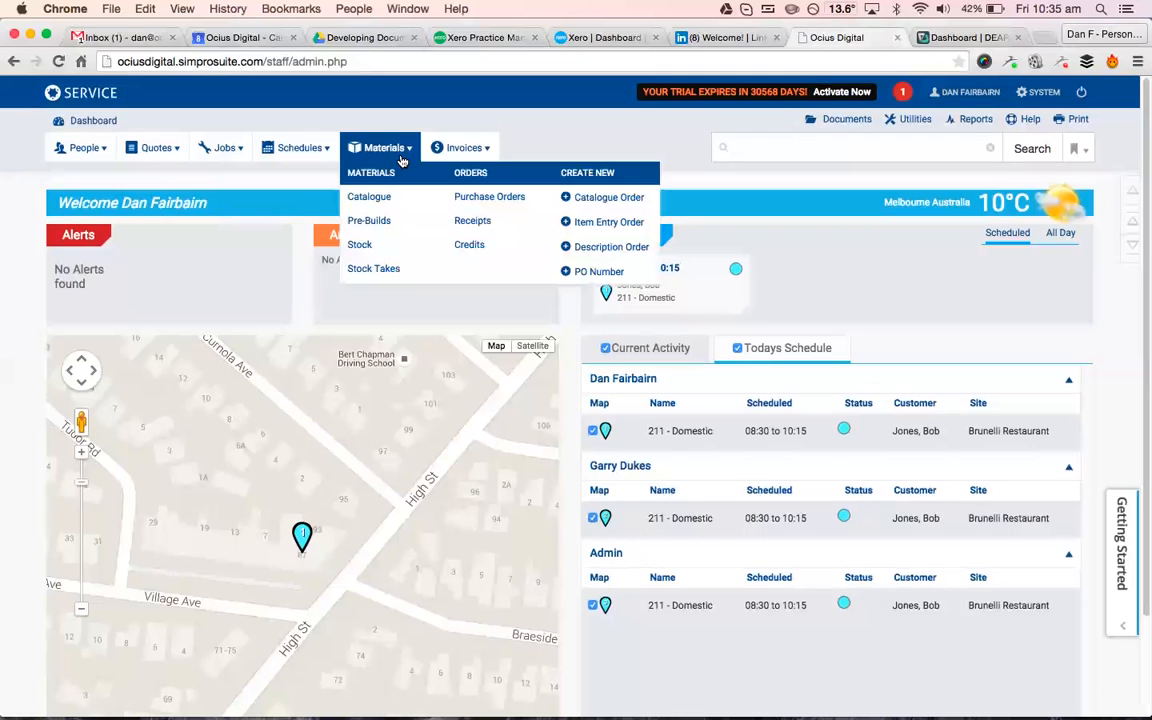
click(381, 226)
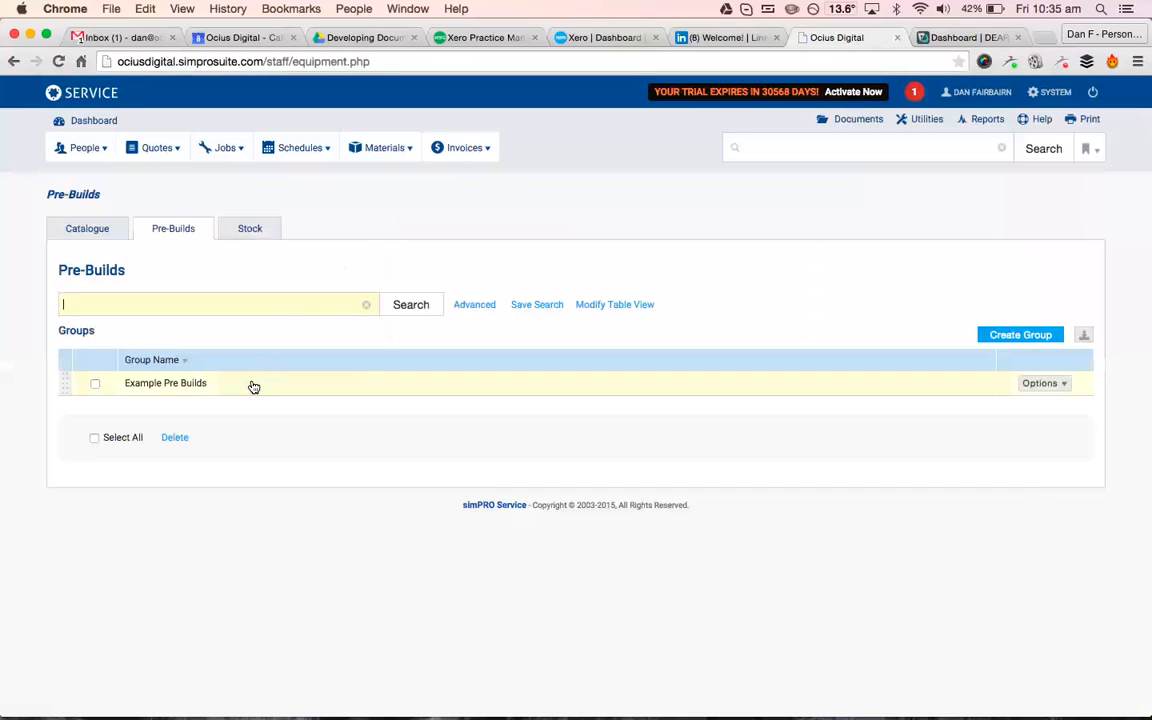
click(254, 387)
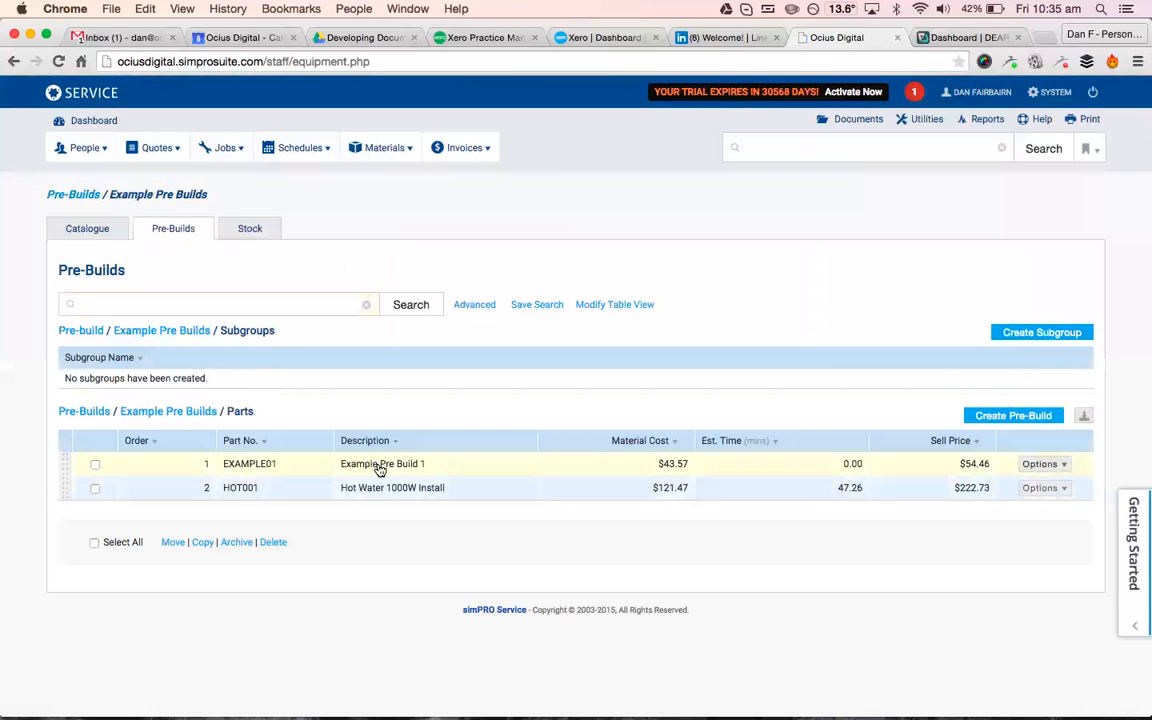
click(1014, 417)
scroll(582, 361, down, 2)
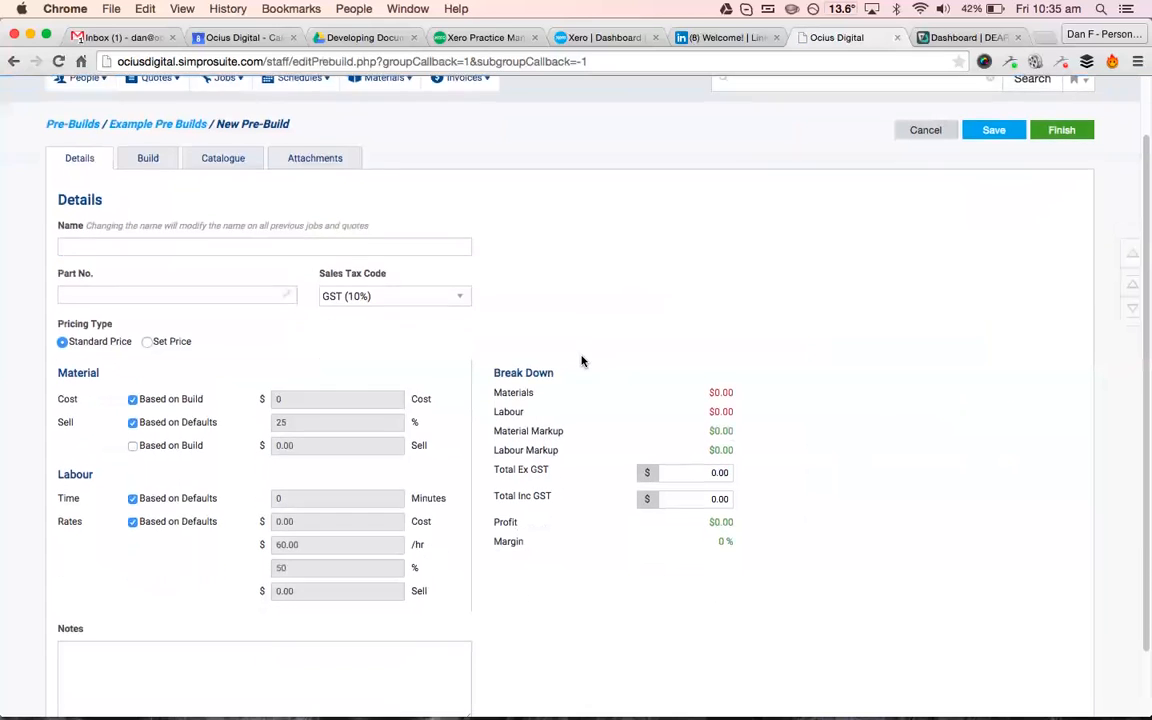
- Name the pre-build "Power Point Install" and give it the part number PPINSTALL
click(221, 231)
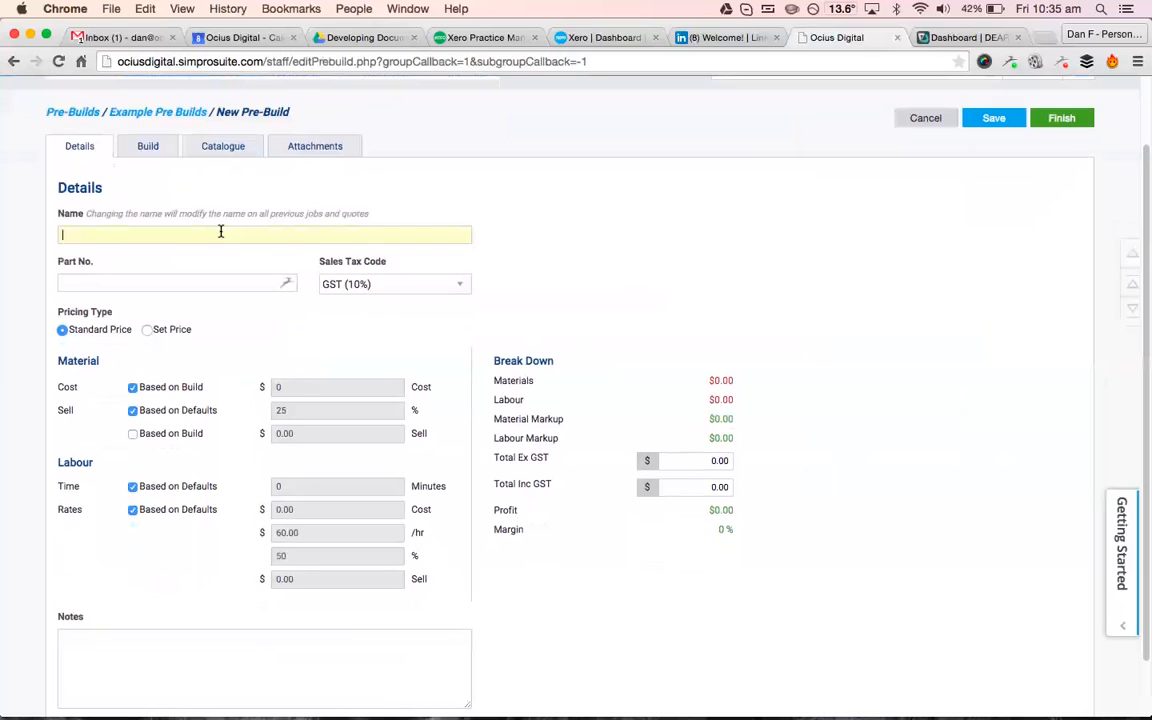
text(Power Point Install)
click(105, 286)
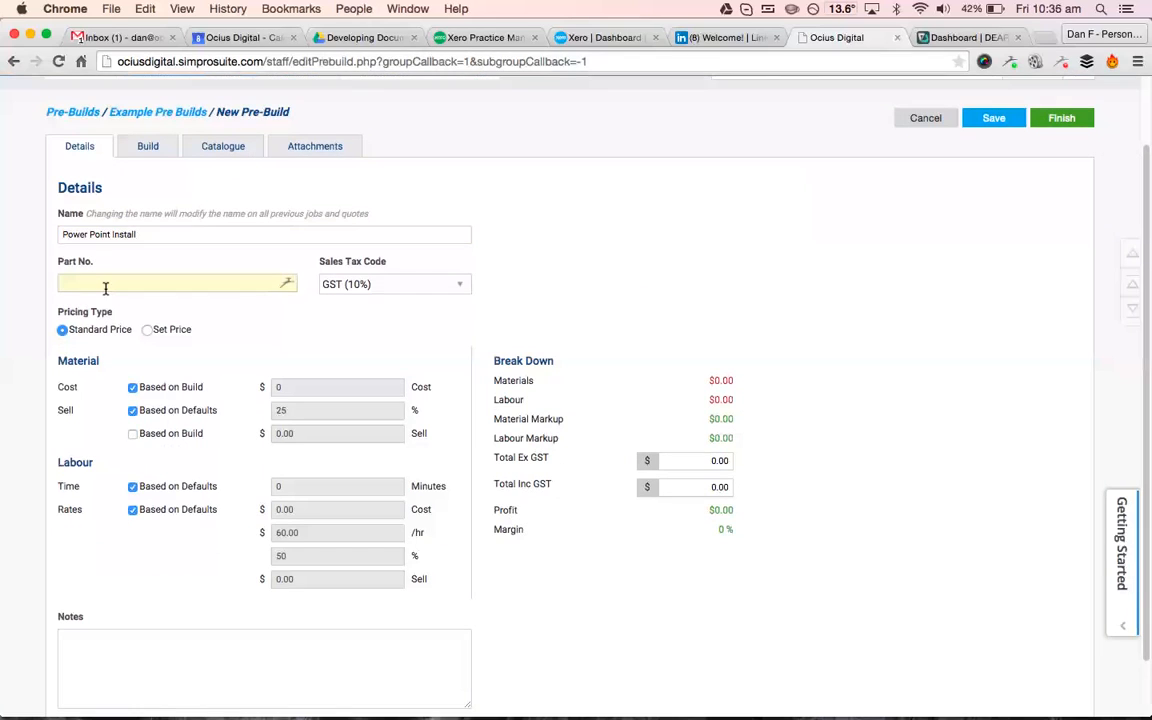
text(PPINSTALL)
- Search the Lawrence and Hanson Products catalogue for "cli" with the favourites-only restriction turned off
click(148, 148)
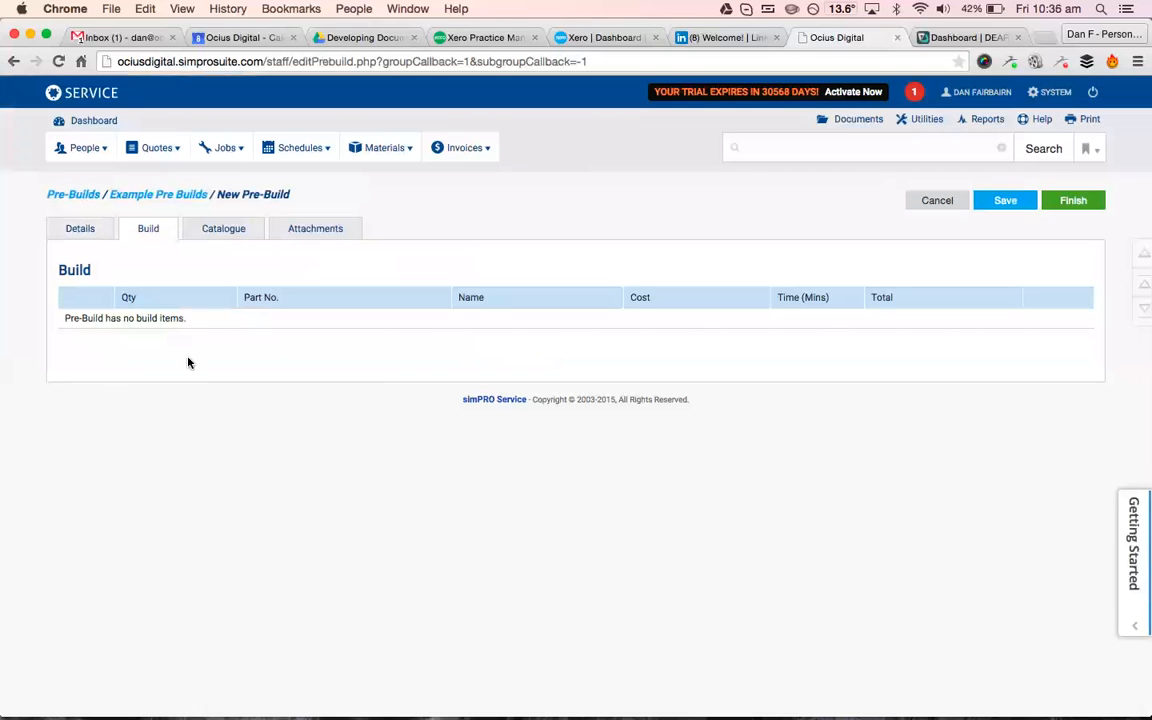
click(216, 232)
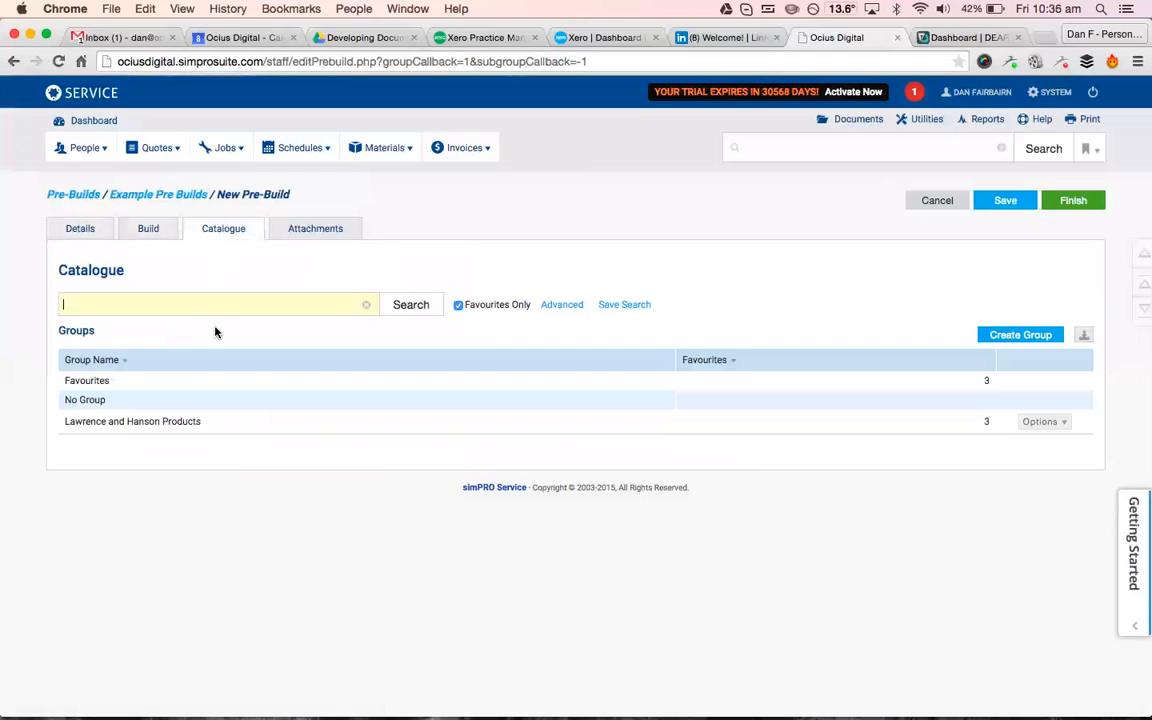
text(2)
key(Return)
key(BackSpace)
key(BackSpace)
key(BackSpace)
key(BackSpace)
text(cli)
click(222, 362)
click(459, 305)
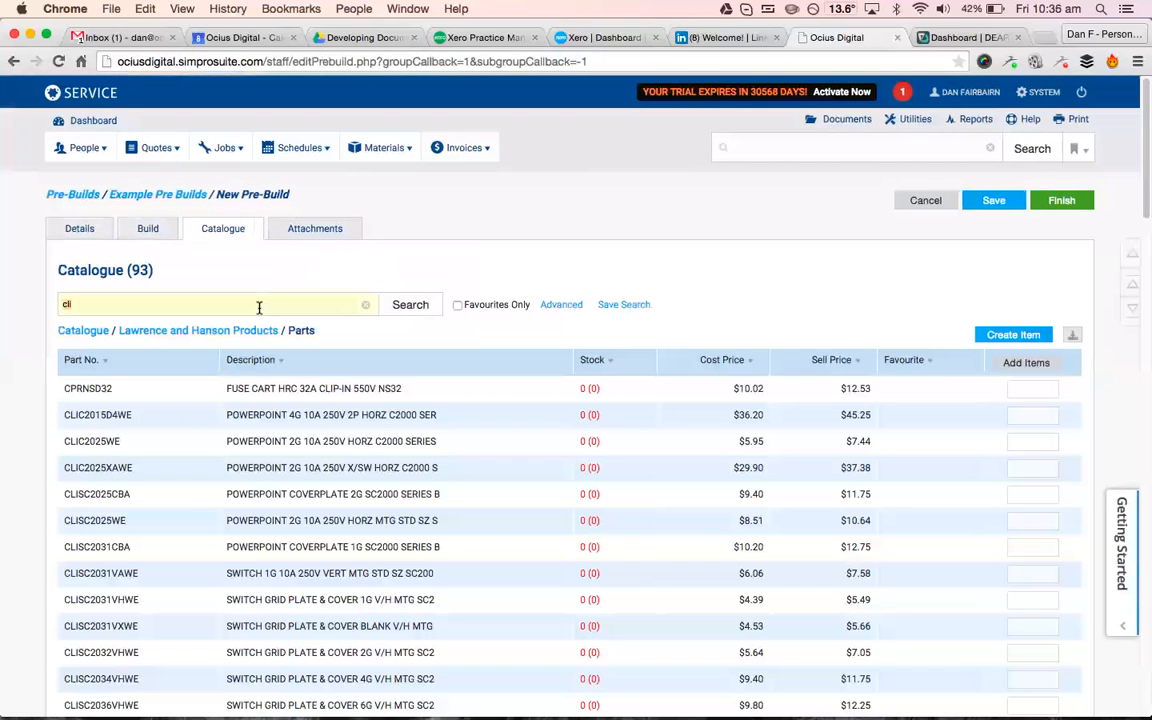
- Search the catalogue for "2025" and add one CLIC2025WE powerpoint to the pre-build
double_click(259, 306)
text(2025)
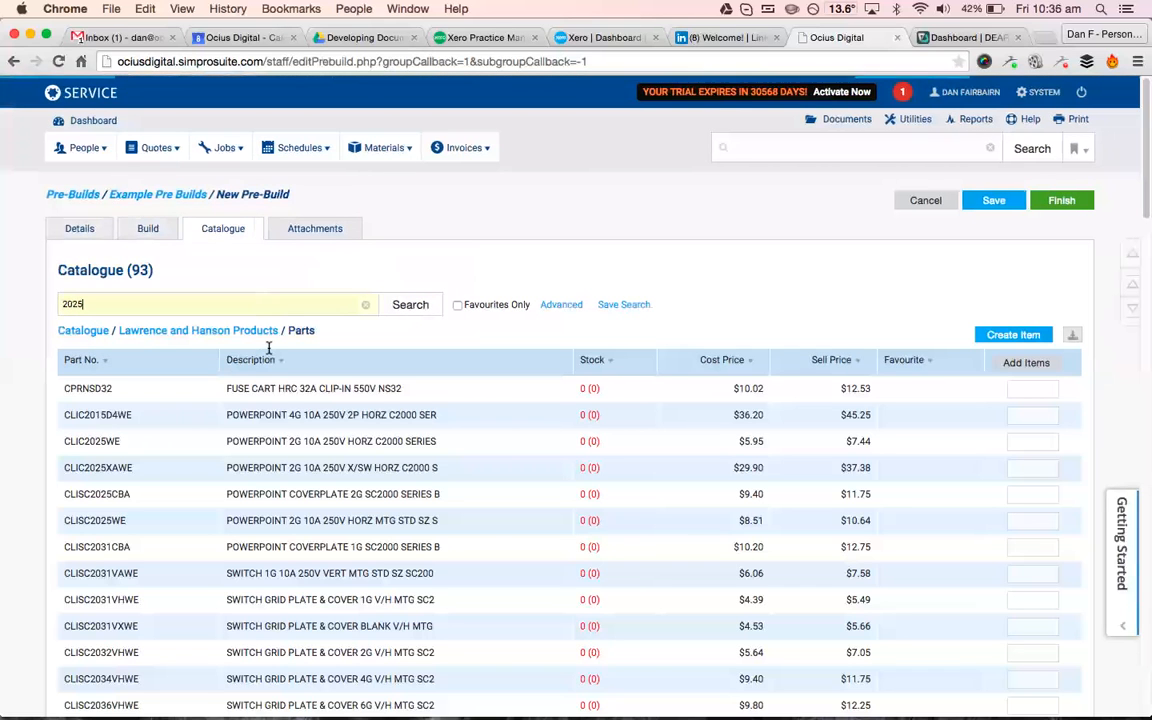
key(Return)
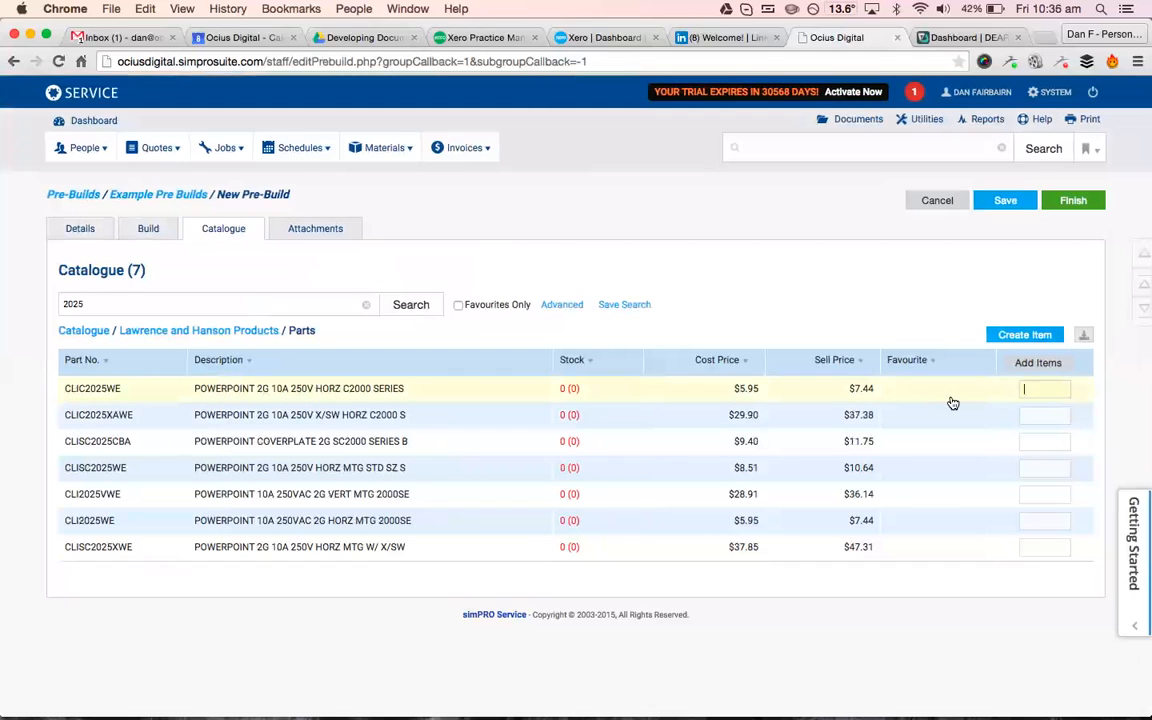
click(1044, 389)
text(1)
click(1038, 363)
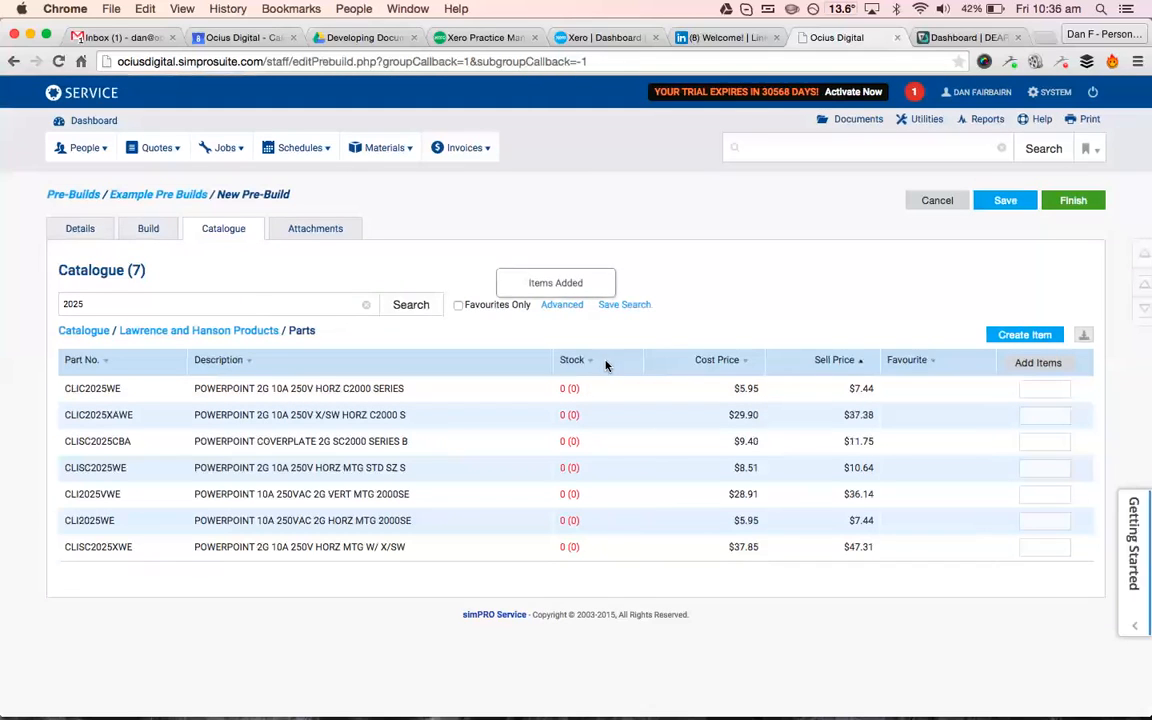
- Search the catalogue for "cable" and try to add one CLI900/16/16WE cable duct to the pre-build
double_click(329, 314)
click(318, 312)
key(BackSpace)
key(BackSpace)
key(BackSpace)
key(BackSpace)
text(cable)
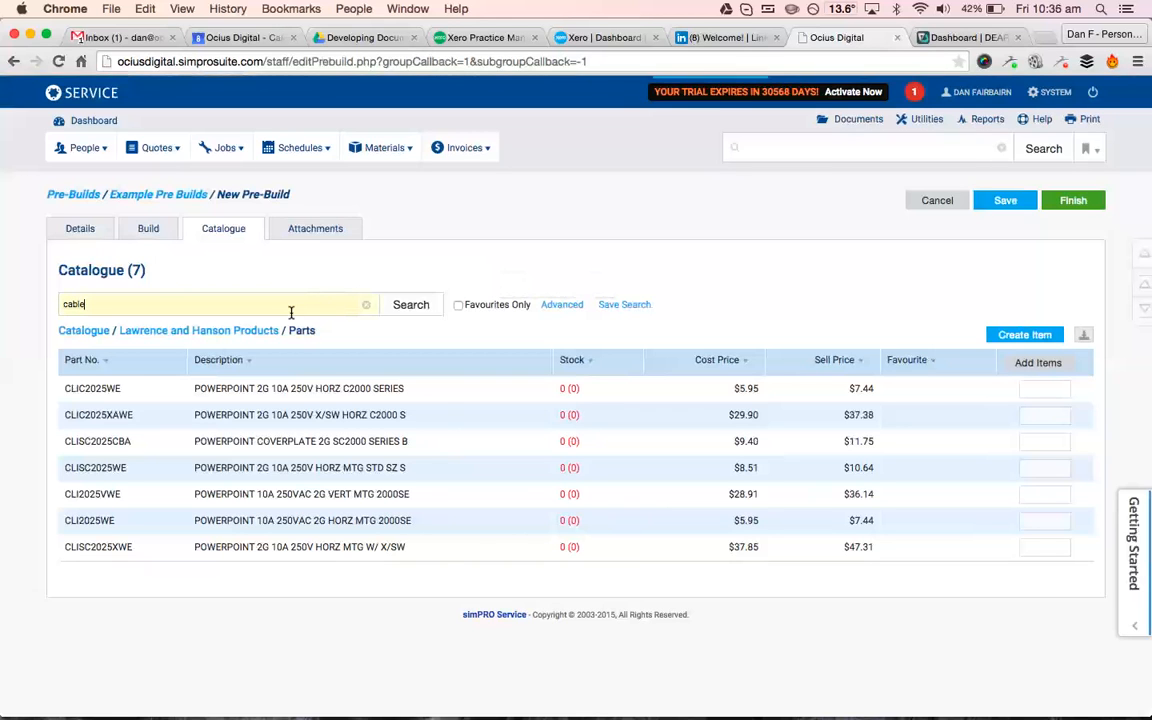
key(Return)
scroll(388, 490, down, 2)
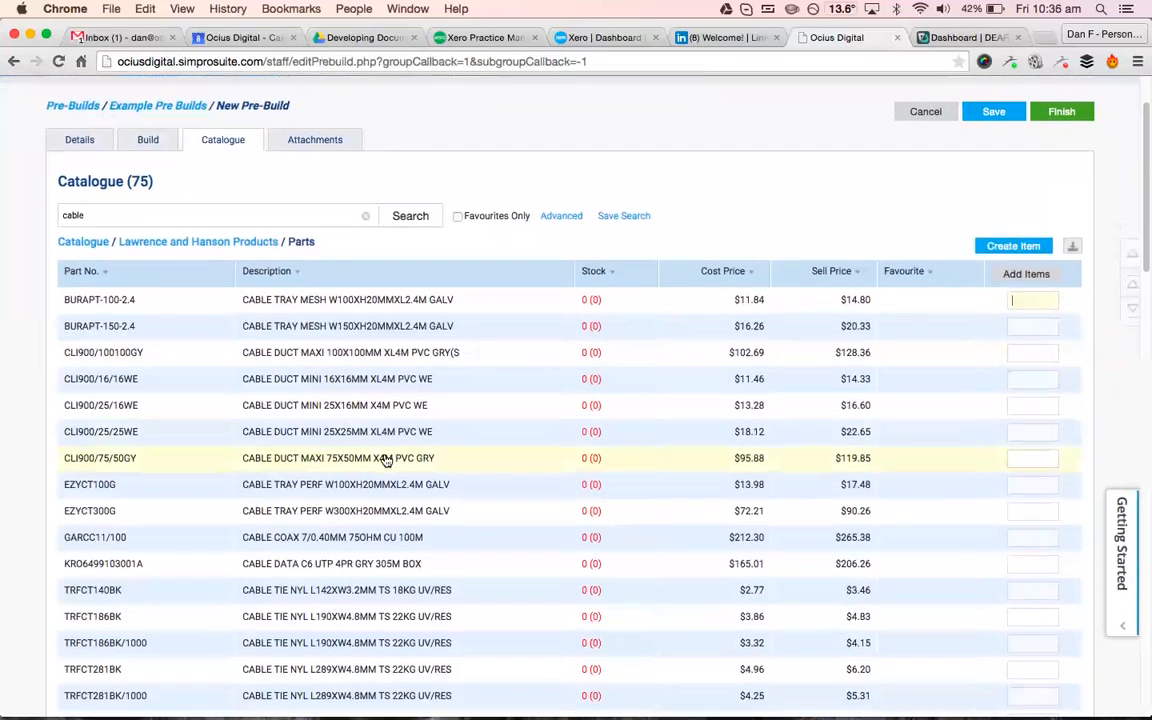
click(1028, 378)
text(1)
click(1024, 273)
- Search the catalogue for "bracket", try to add one CLI154 powerpoint bracket, and check the build list
click(206, 216)
text(bracket)
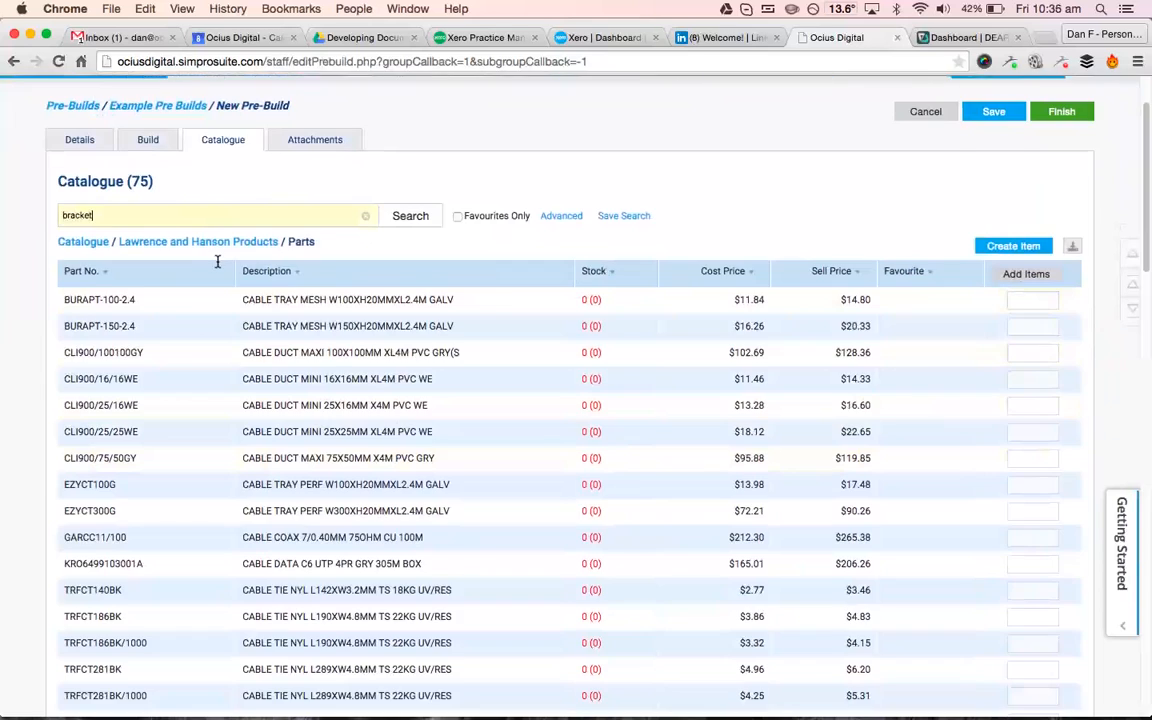
key(Return)
text(1)
click(1034, 367)
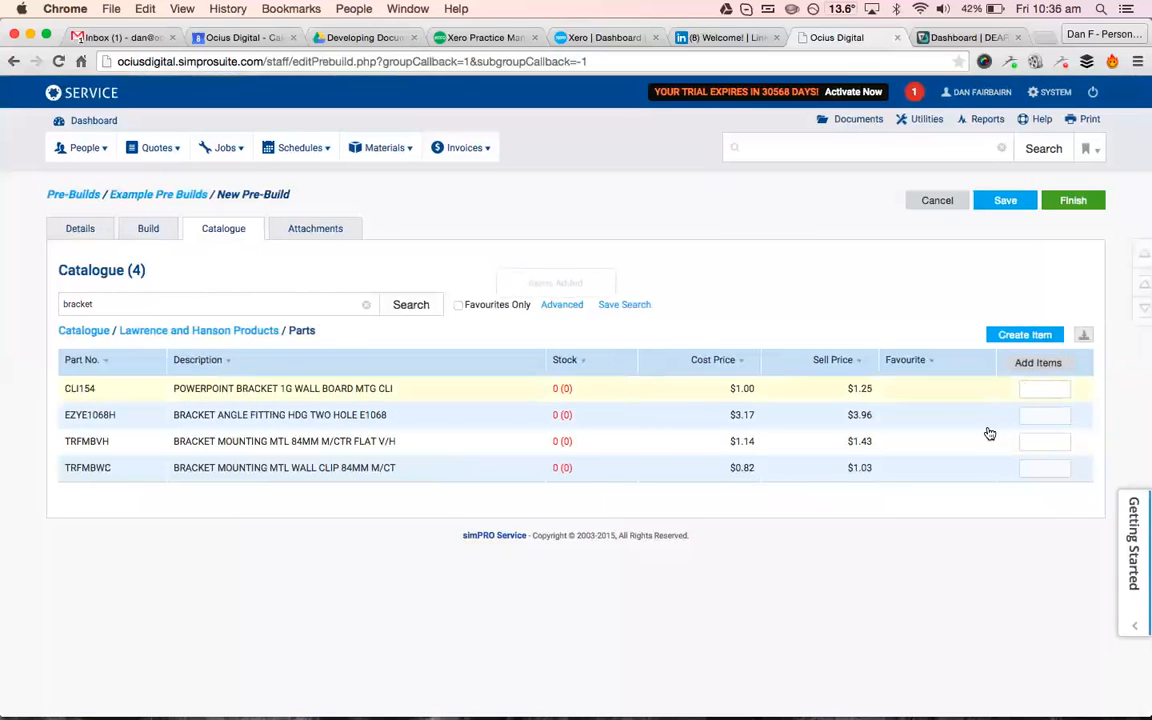
click(148, 226)
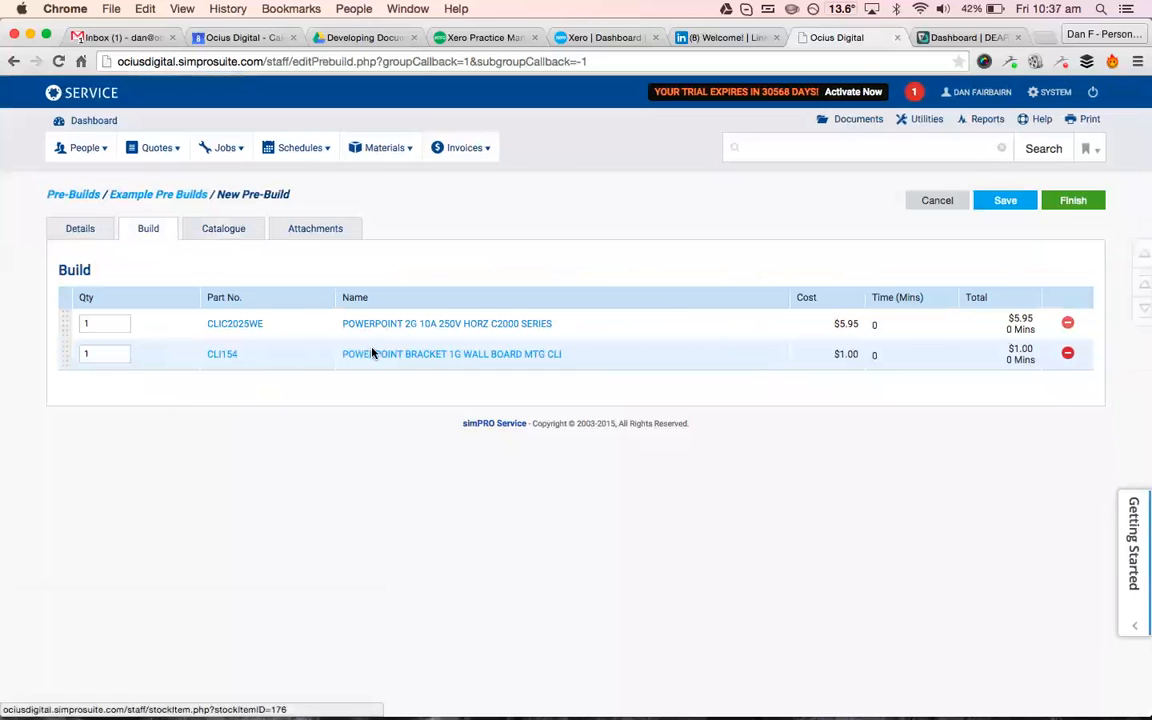
- Find "cable" parts in the catalogue again, add one CLI900/16/16WE mini cable duct, and save the pre-build
click(223, 228)
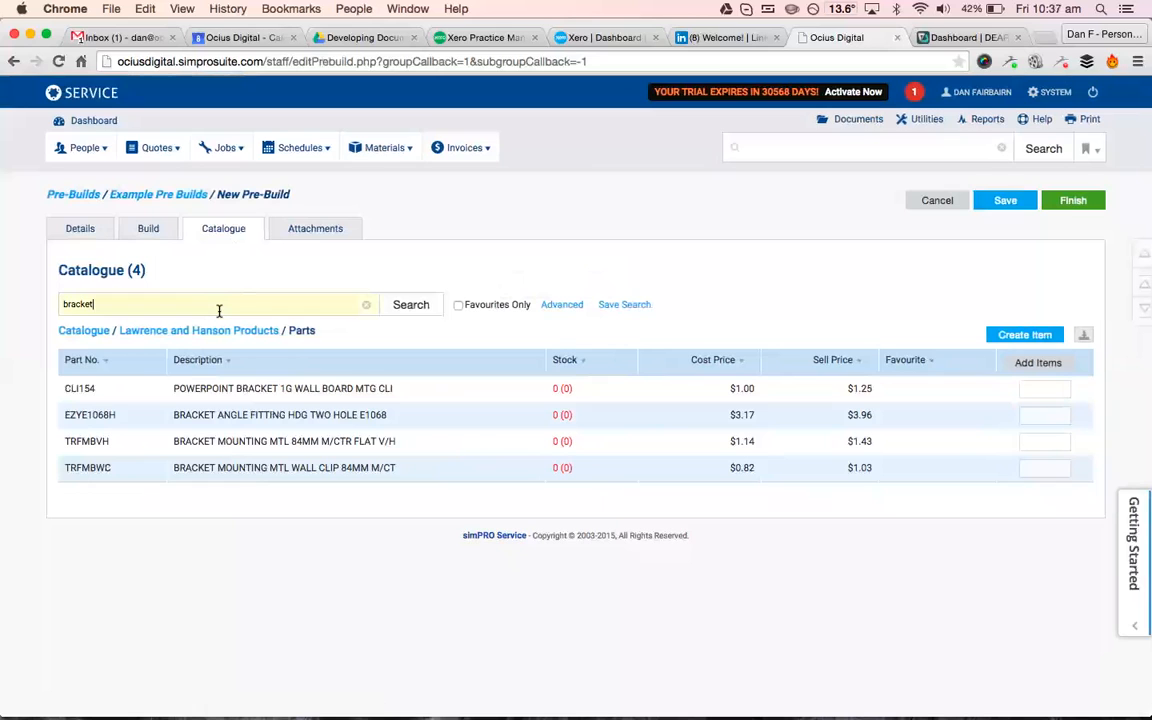
key(super+a)
text(cab)
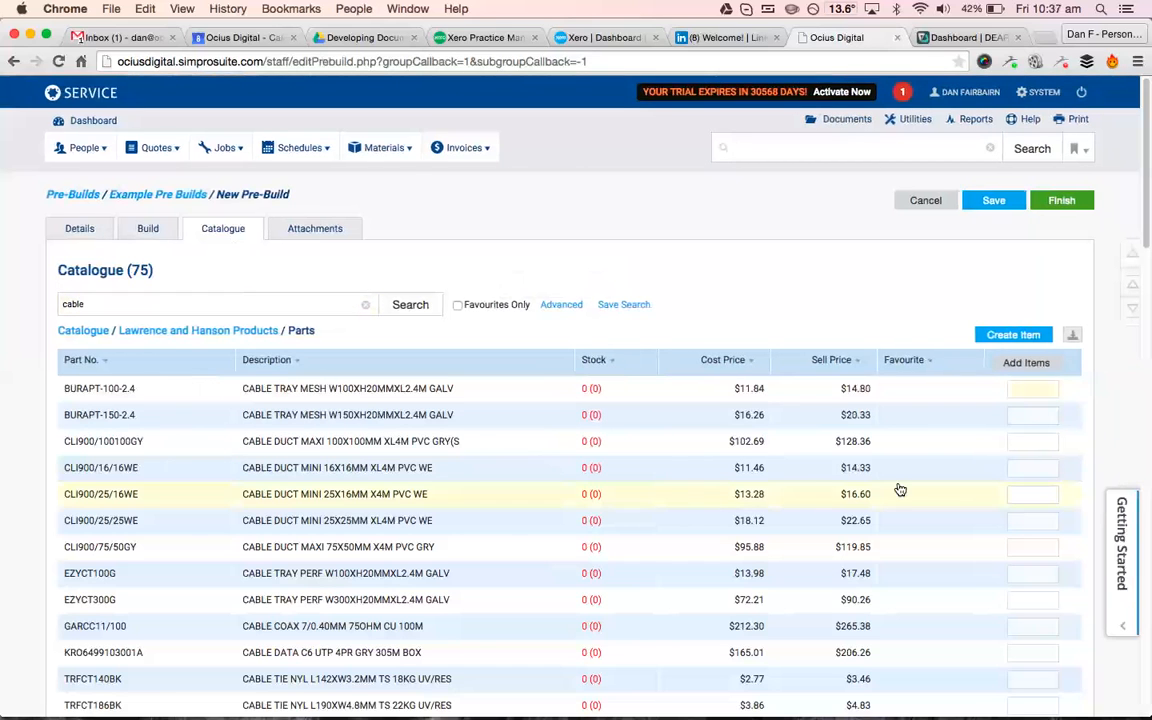
click(1020, 467)
text(1)
click(1024, 366)
click(152, 228)
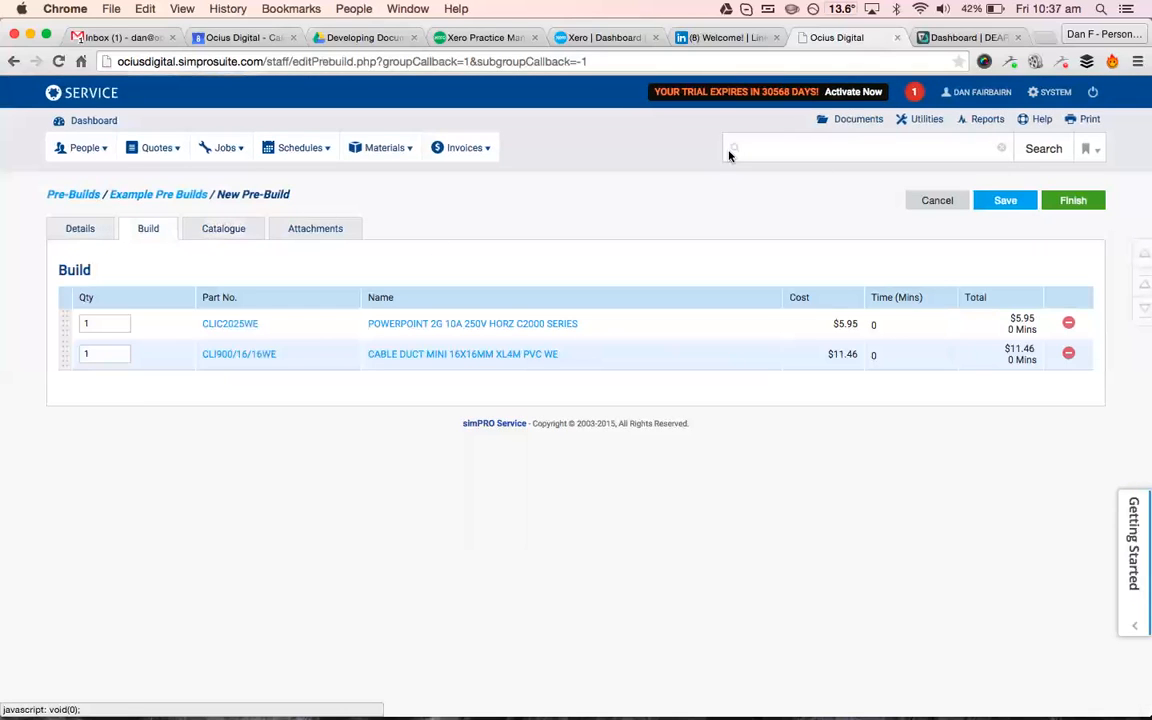
click(998, 207)
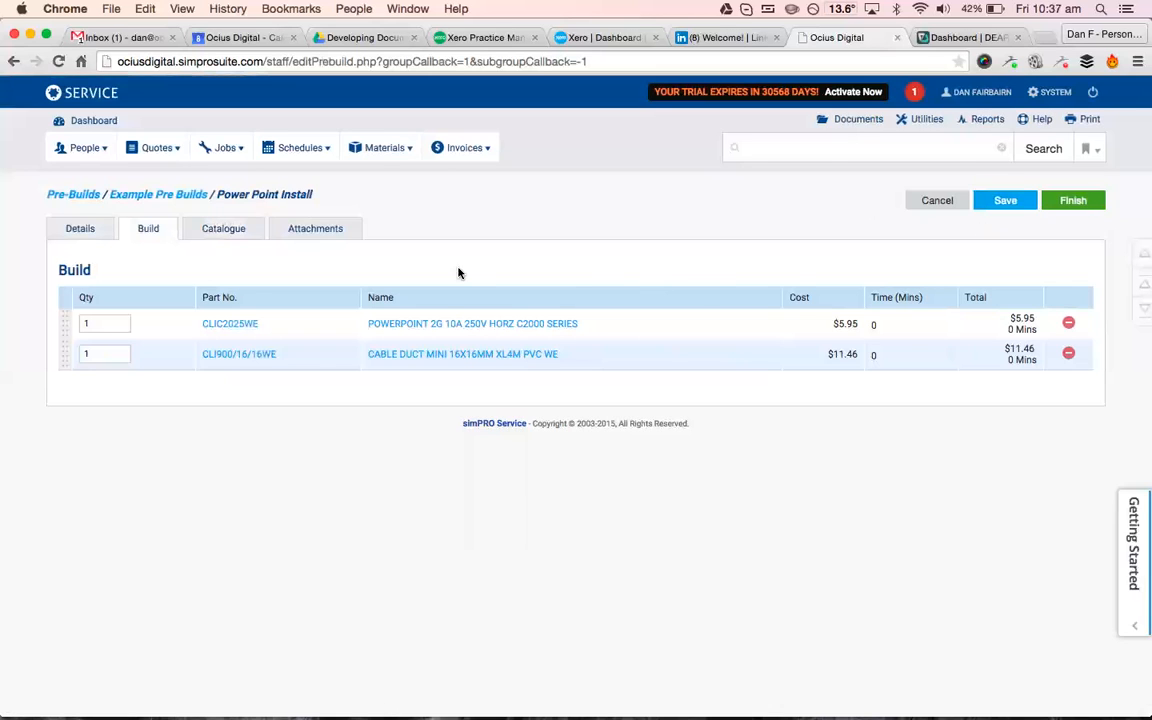
- Search the catalogue for "bracket" again, add one CLI154 wall board powerpoint bracket, and check the build list
click(224, 229)
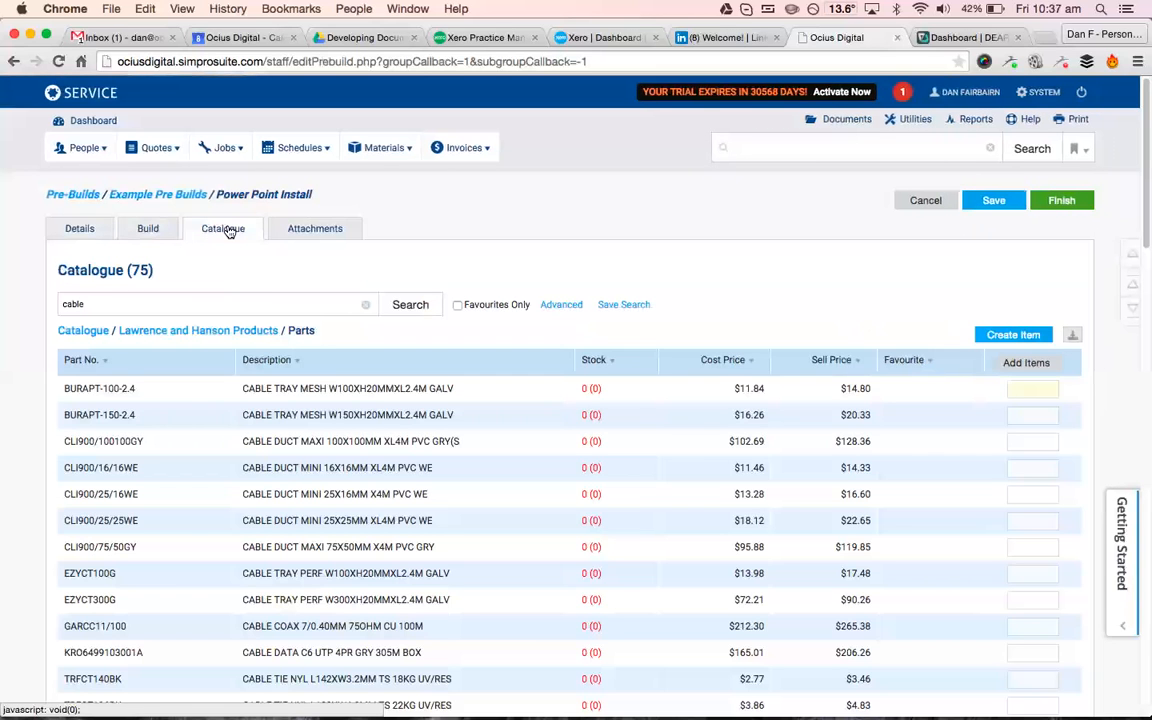
click(160, 229)
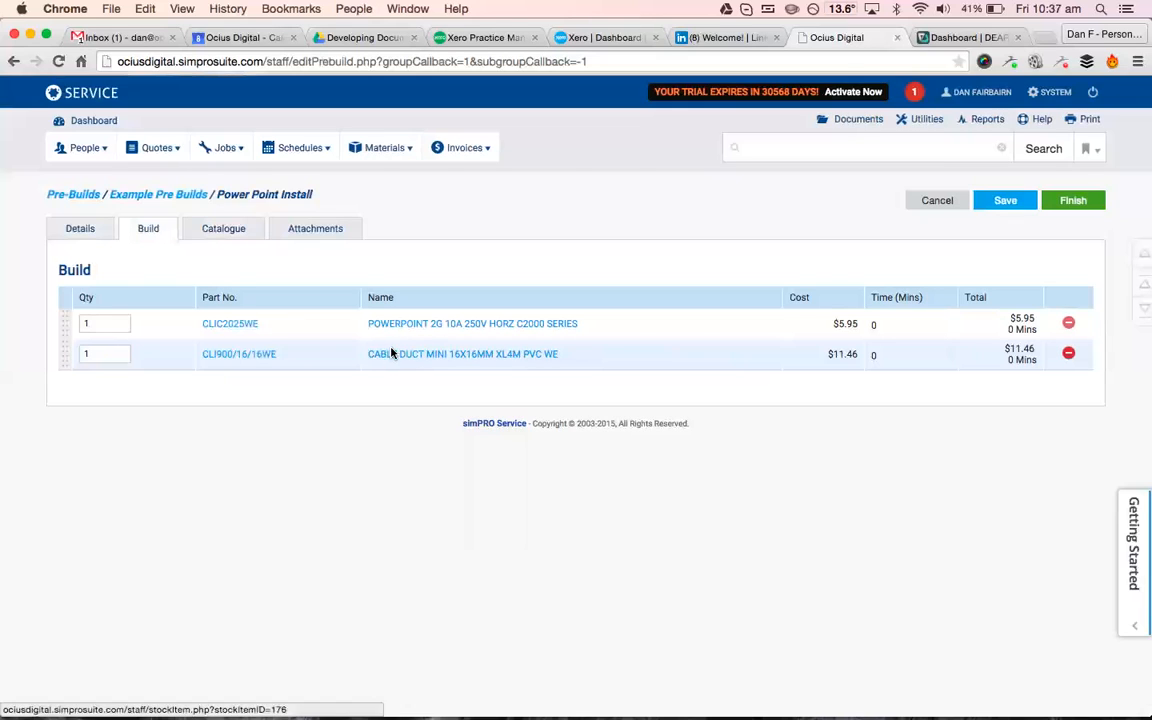
click(85, 230)
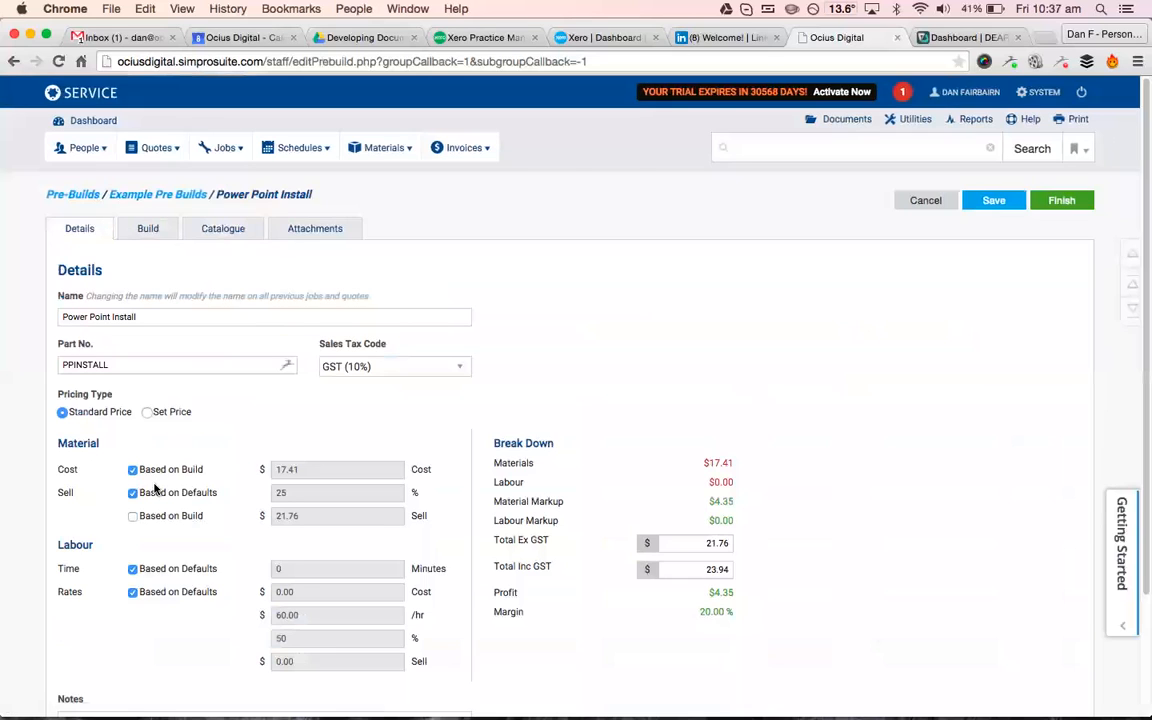
click(148, 228)
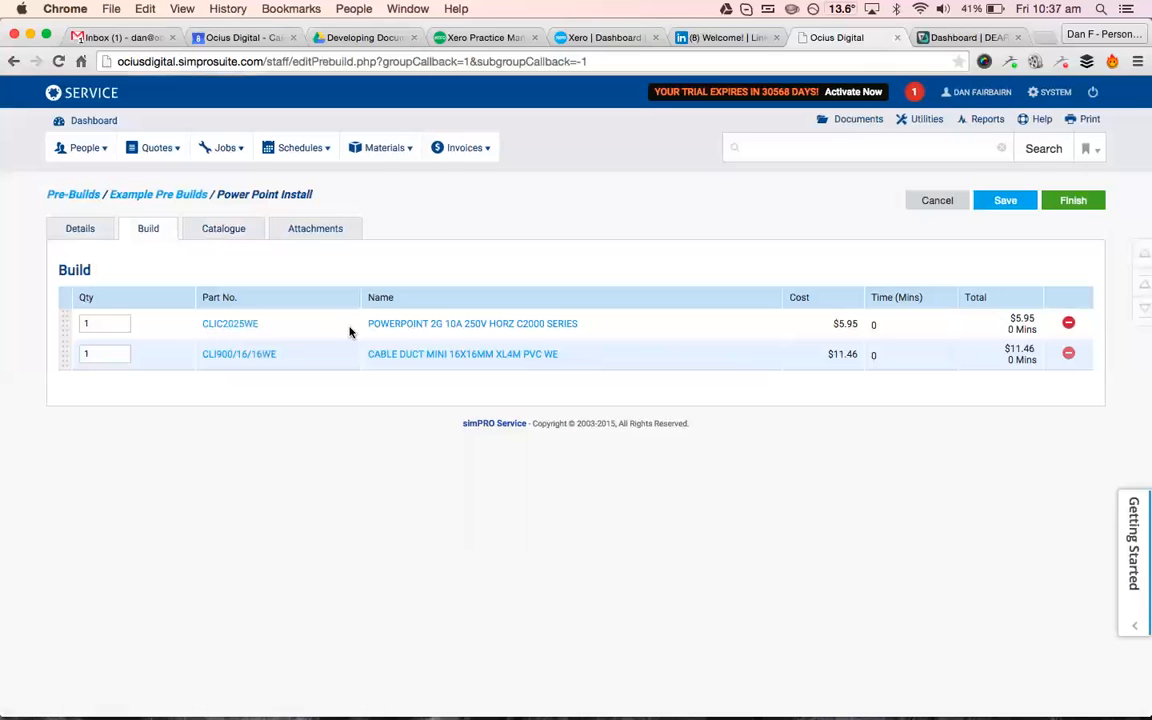
click(223, 228)
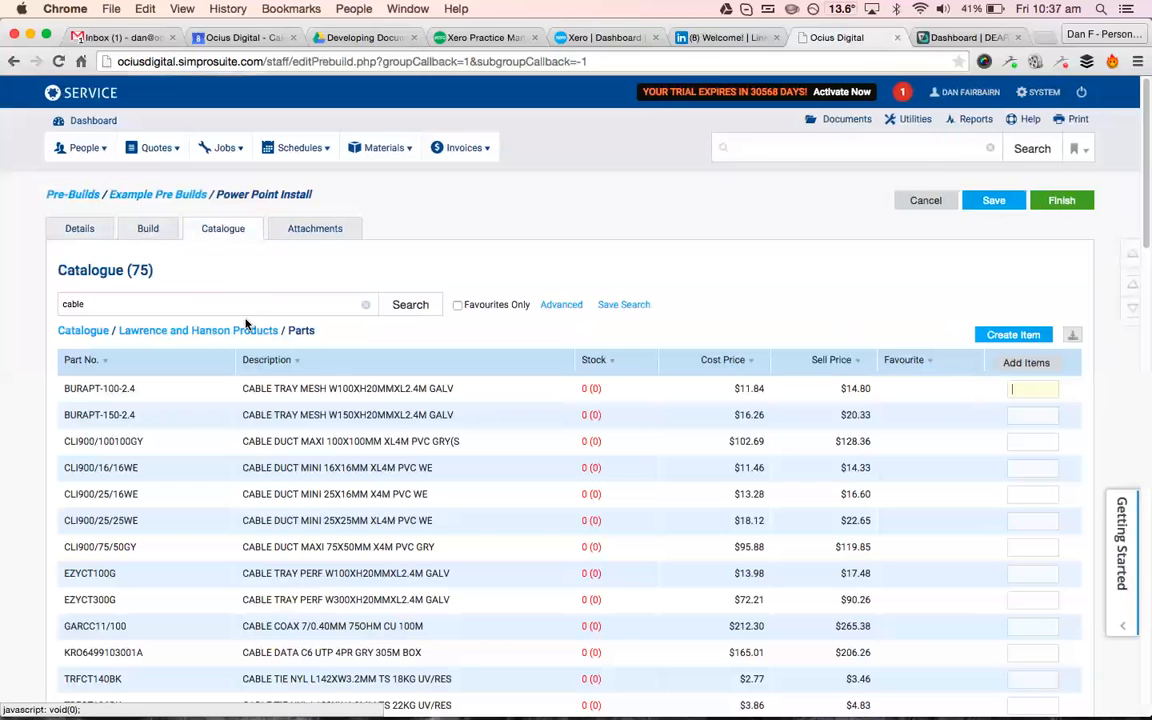
key(BackSpace)
key(BackSpace)
key(BackSpace)
key(BackSpace)
text(bracket)
key(Return)
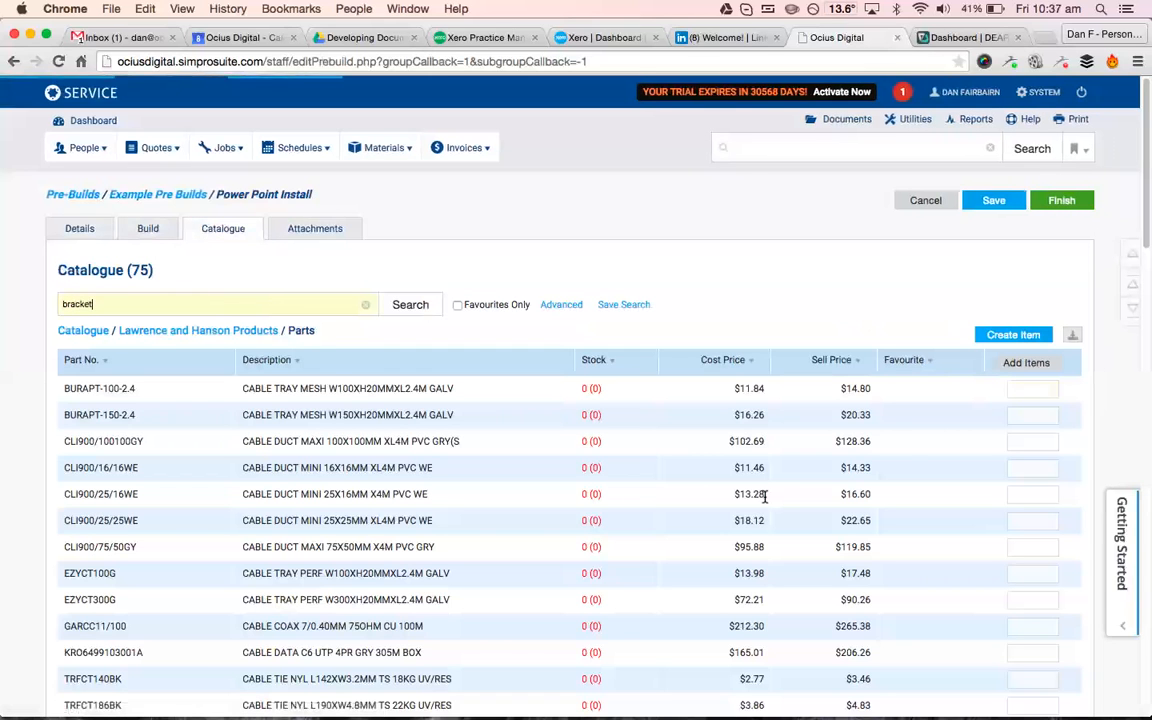
text(1)
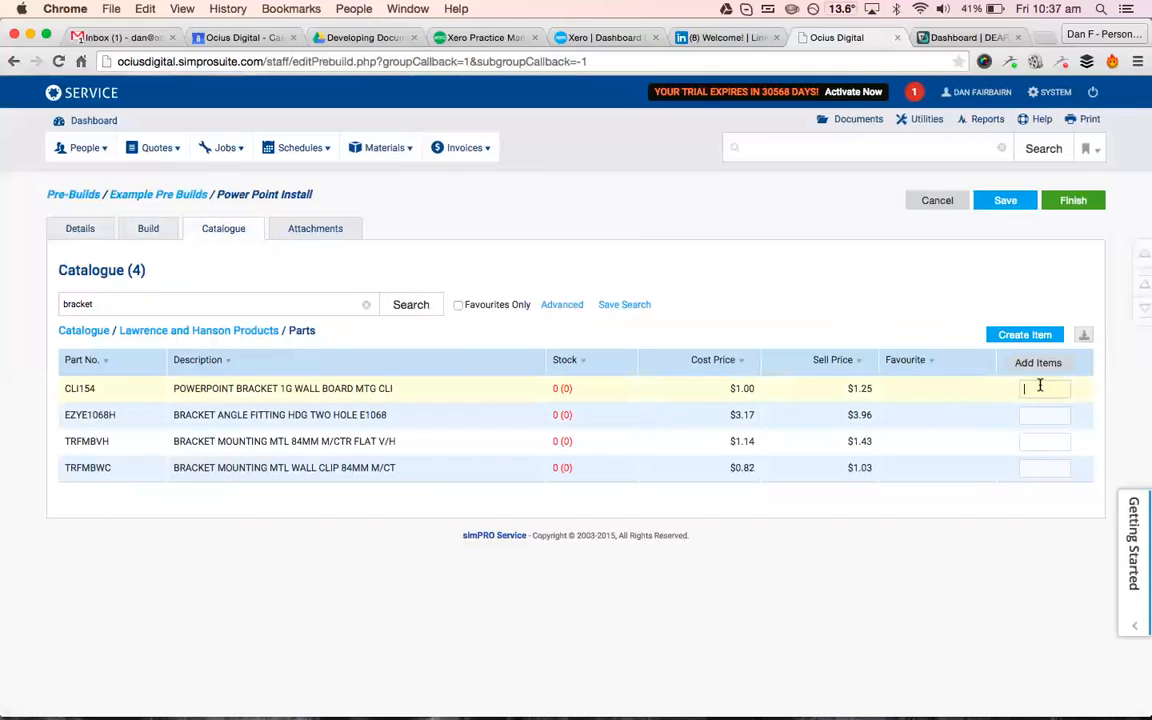
click(1037, 365)
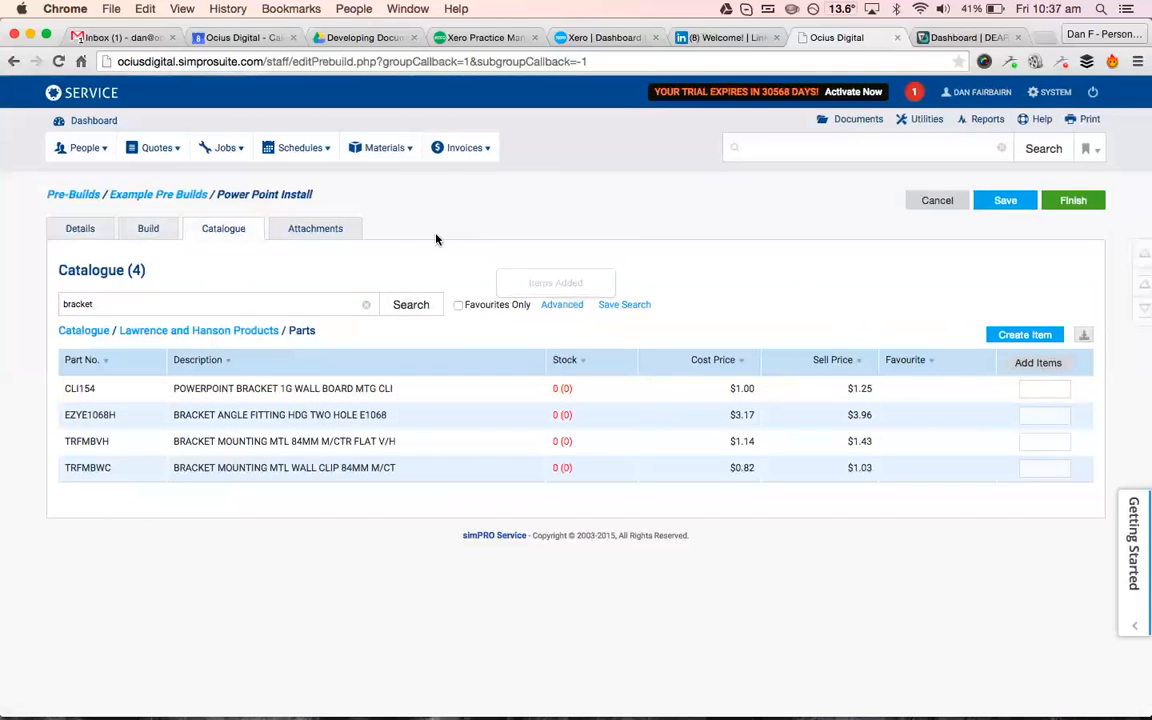
click(163, 234)
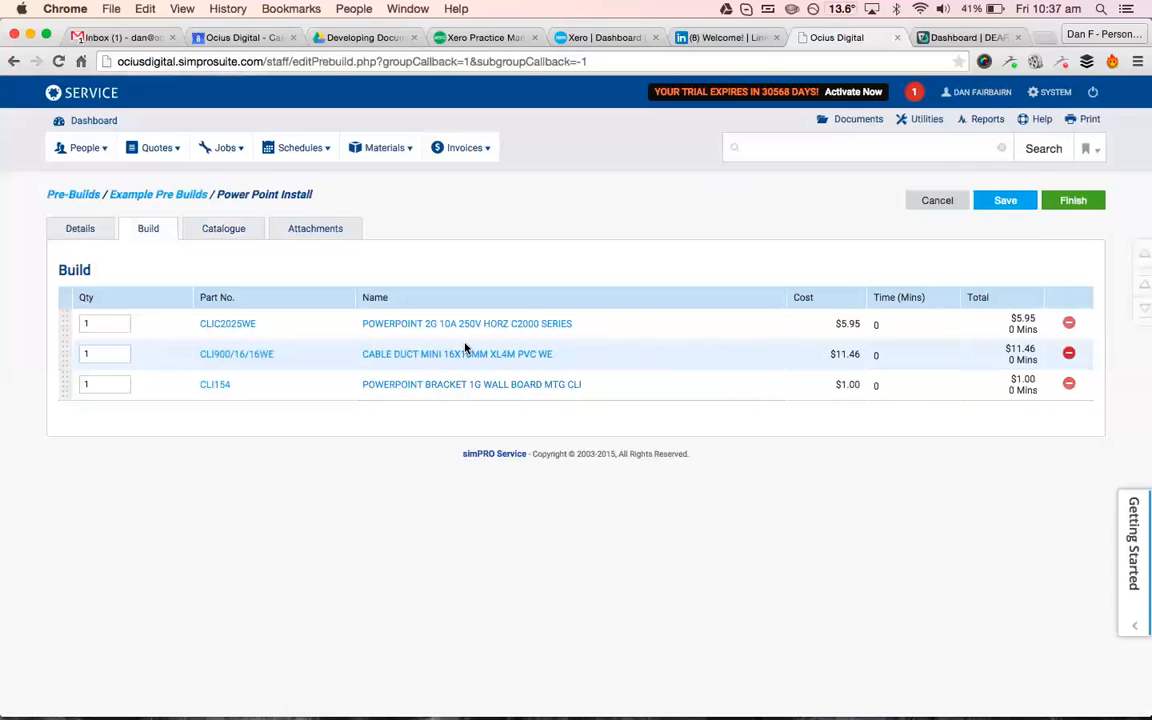
- Override the default material sell markup in the pre-build's details and set it to 50%
click(66, 233)
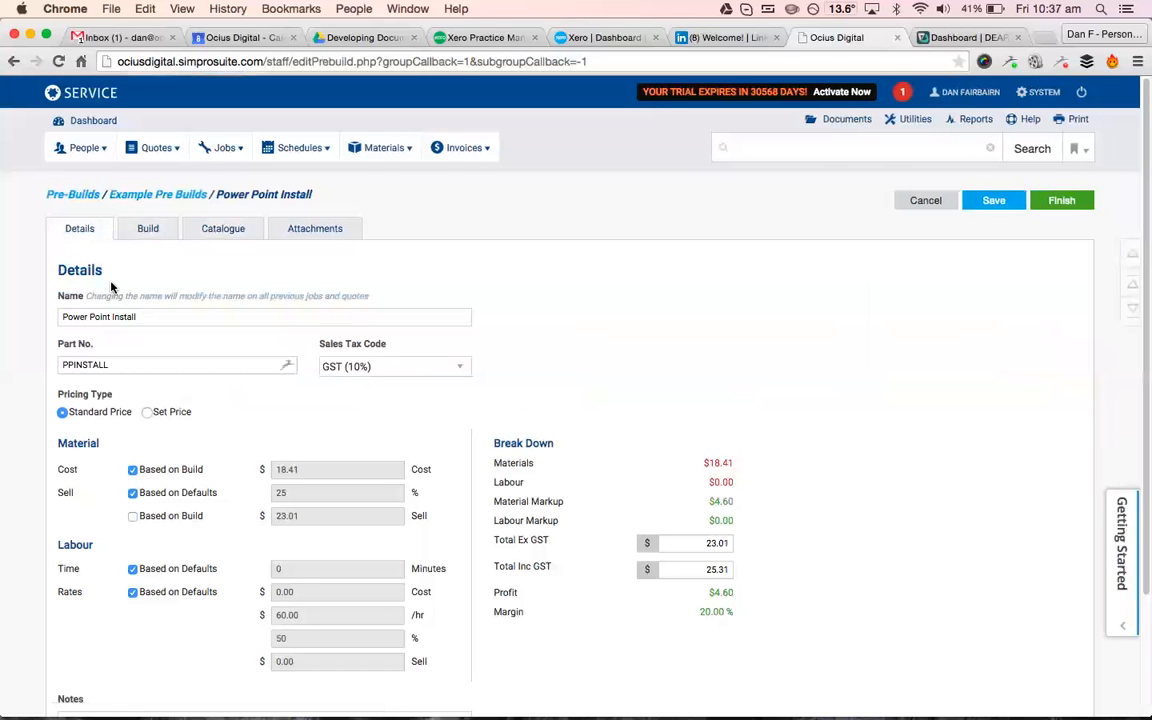
scroll(215, 447, down, 1)
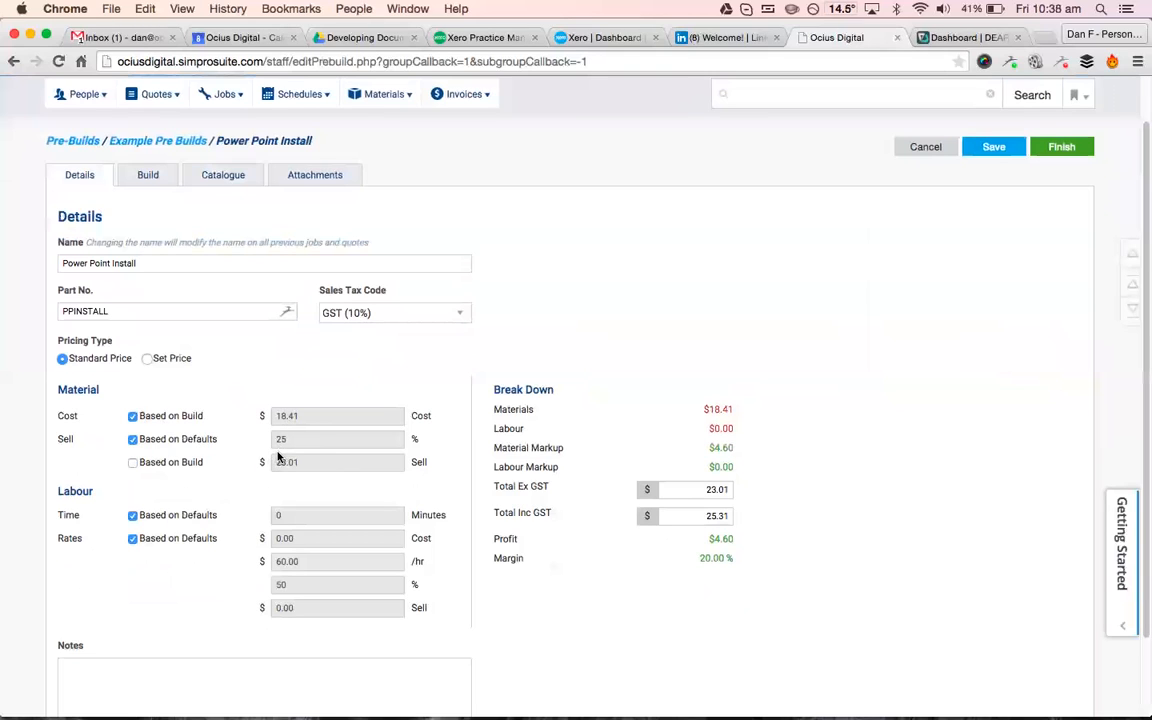
click(134, 444)
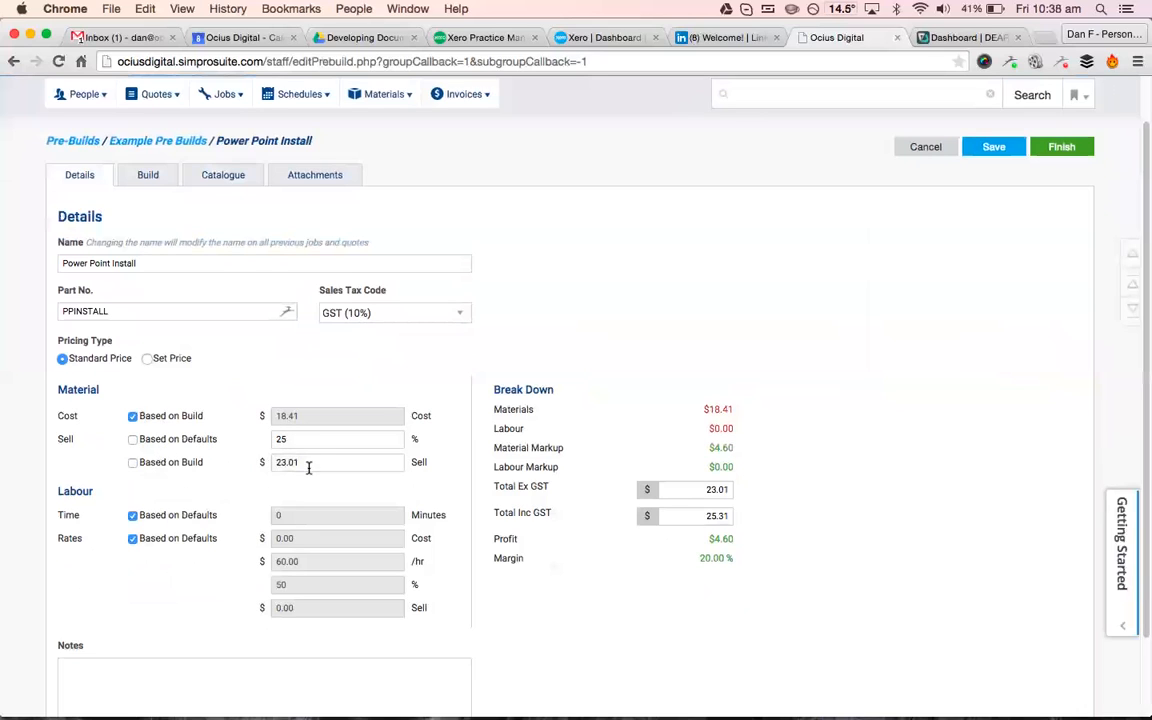
click(294, 442)
key(BackSpace)
key(BackSpace)
text(5)
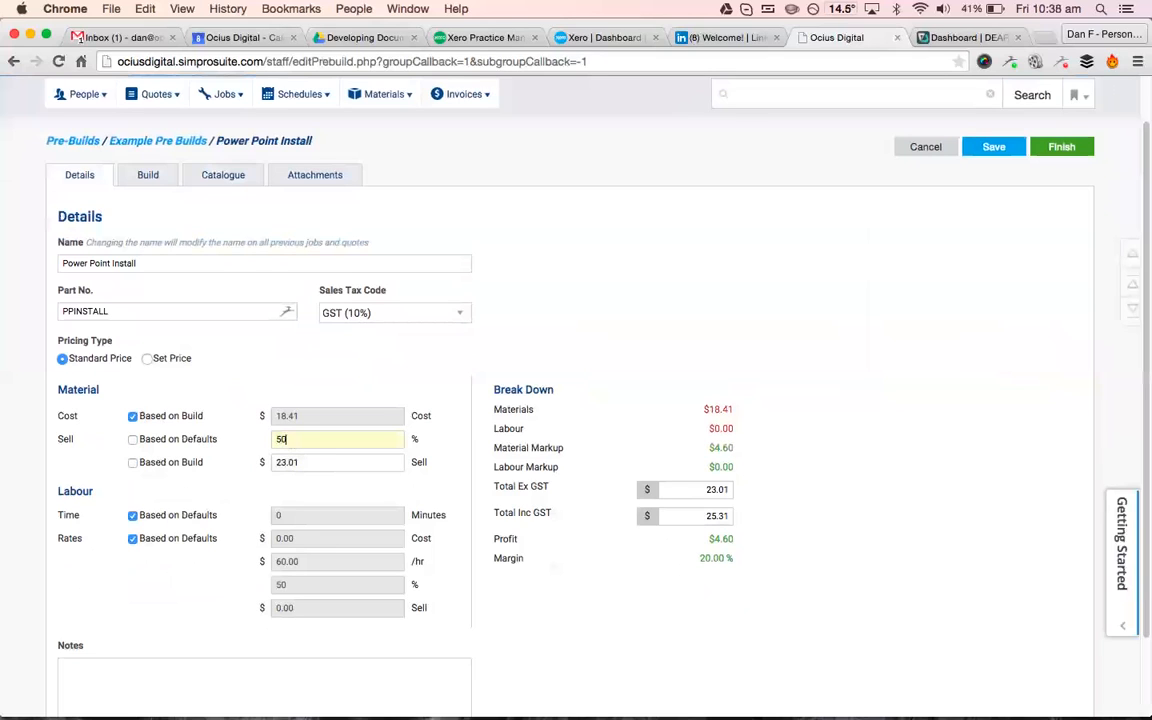
click(446, 468)
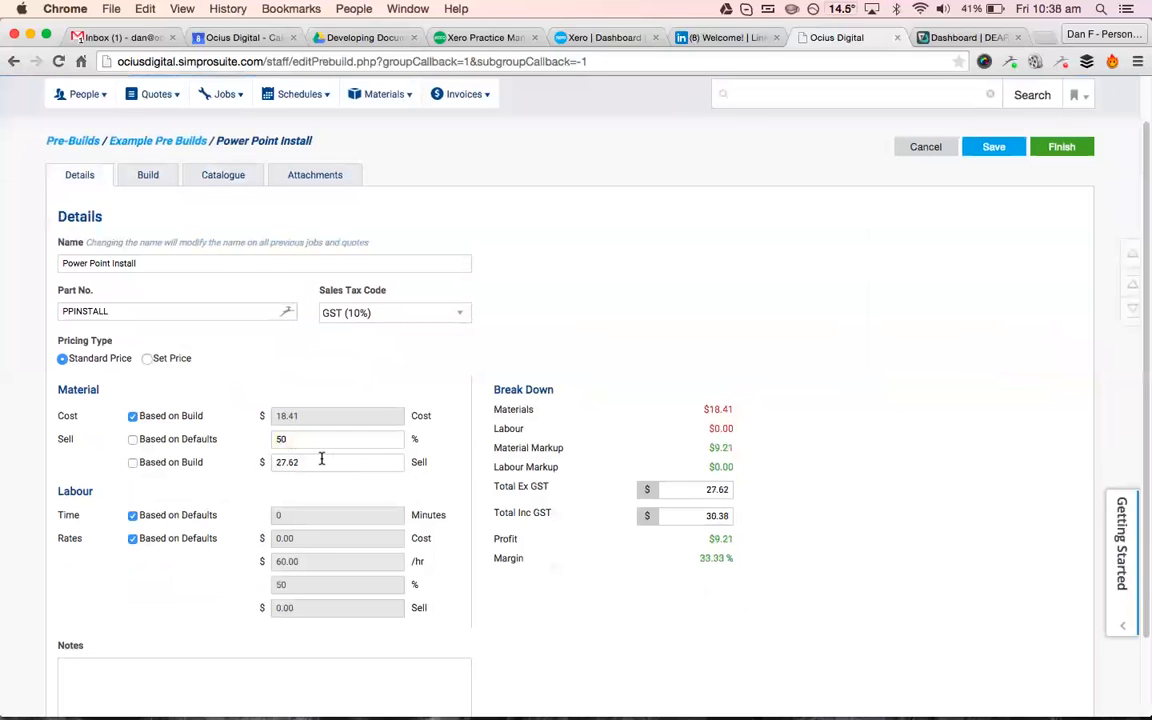
- Restore the default material sell markup, override the default labour time, and set it to 20 minutes
click(133, 439)
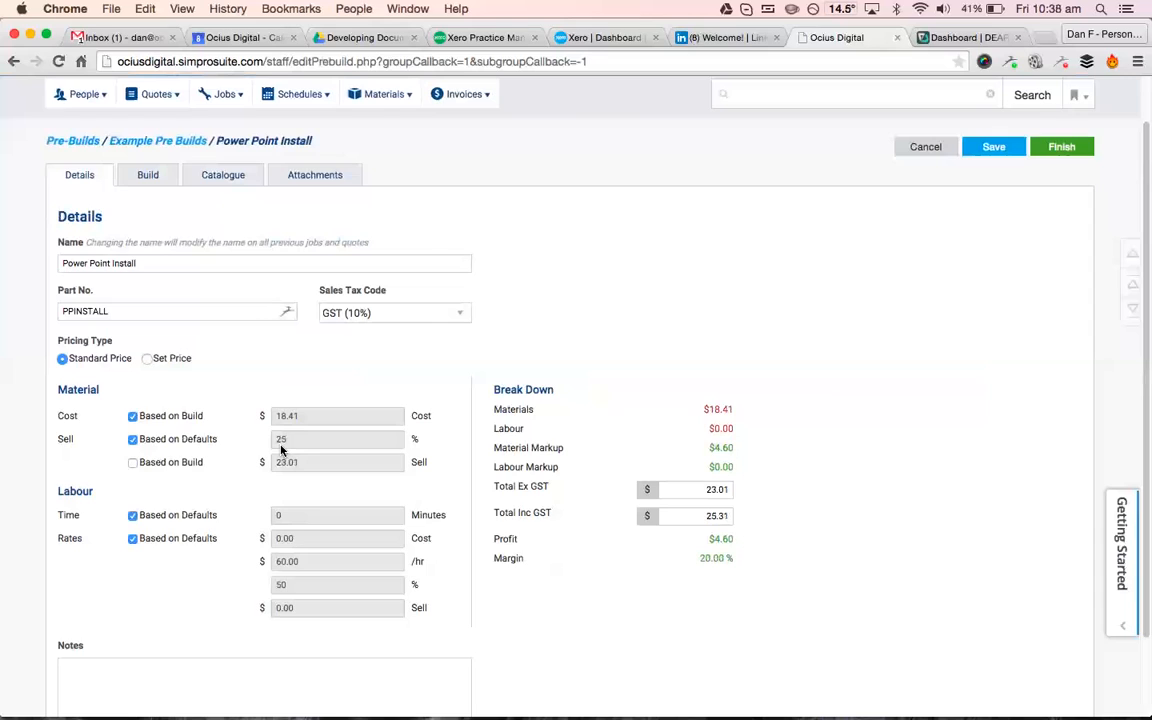
click(133, 515)
click(276, 515)
text(2)
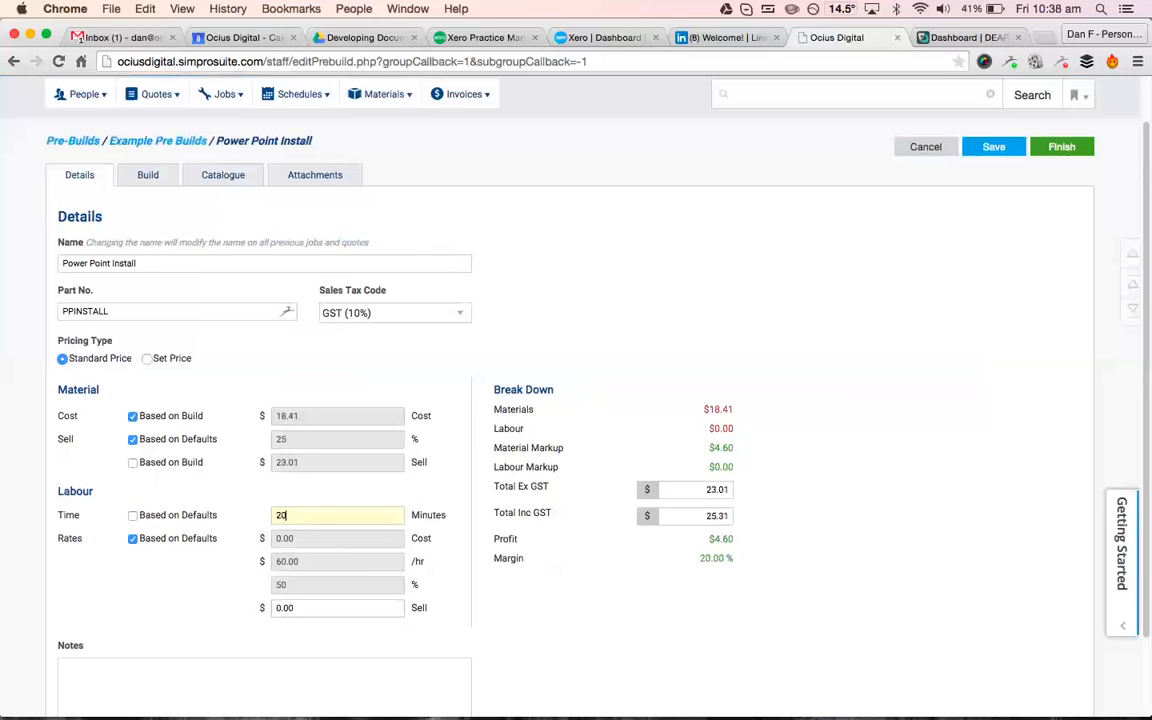
click(461, 533)
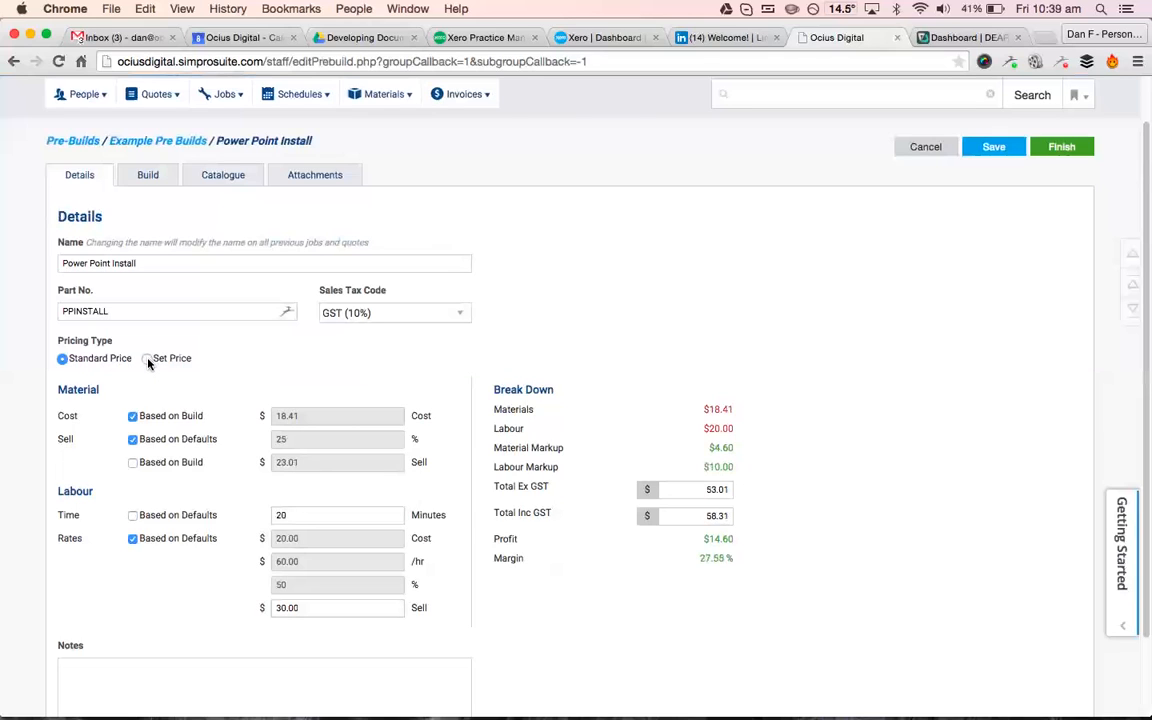
- Try a set price of $50 for the pre-build, check its ex GST total, and return to standard pricing
click(148, 360)
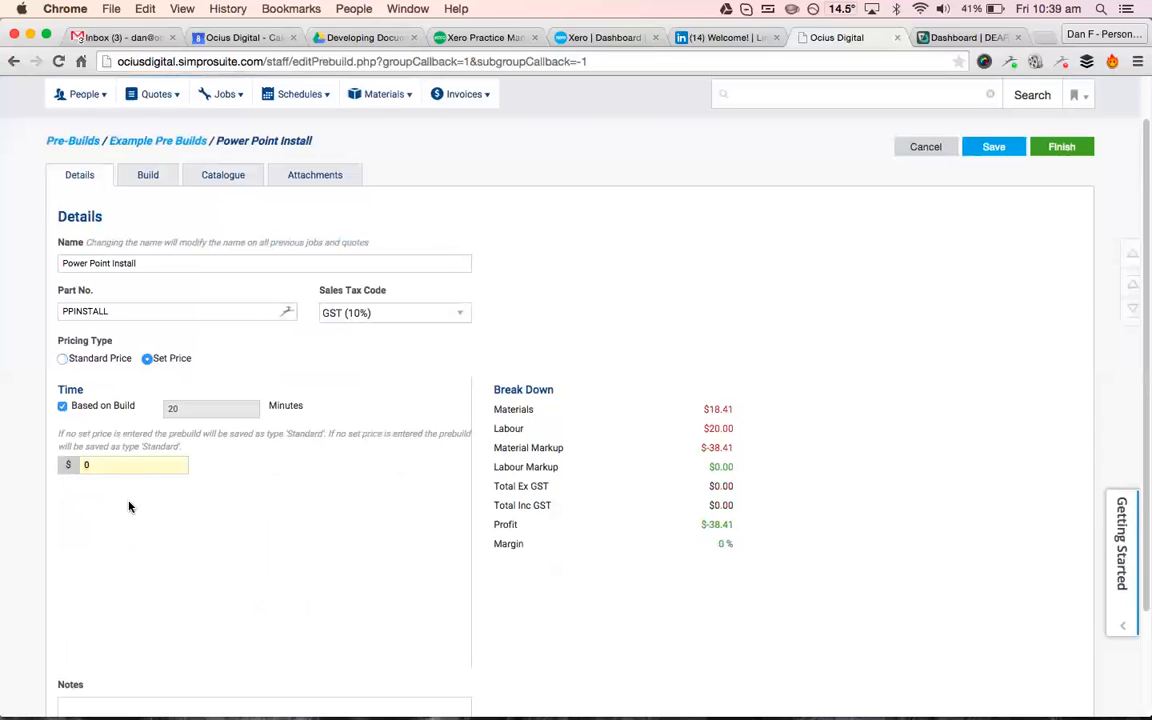
key(BackSpace)
text(50)
click(322, 533)
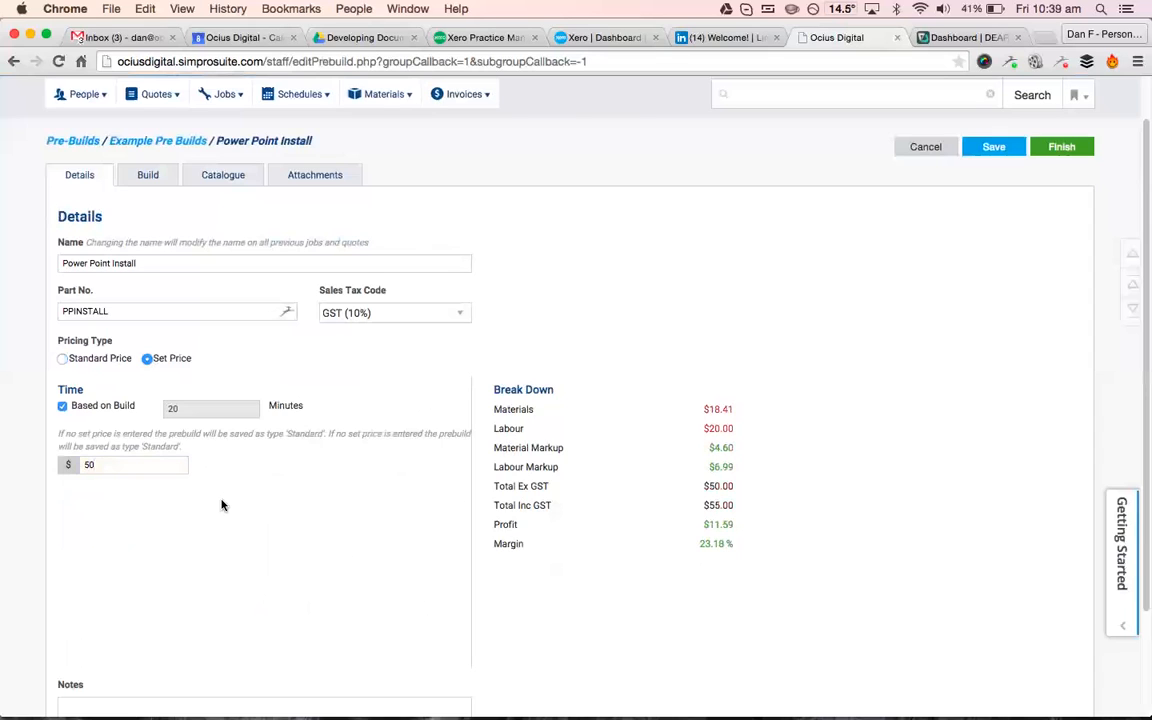
drag(494, 486, 679, 492)
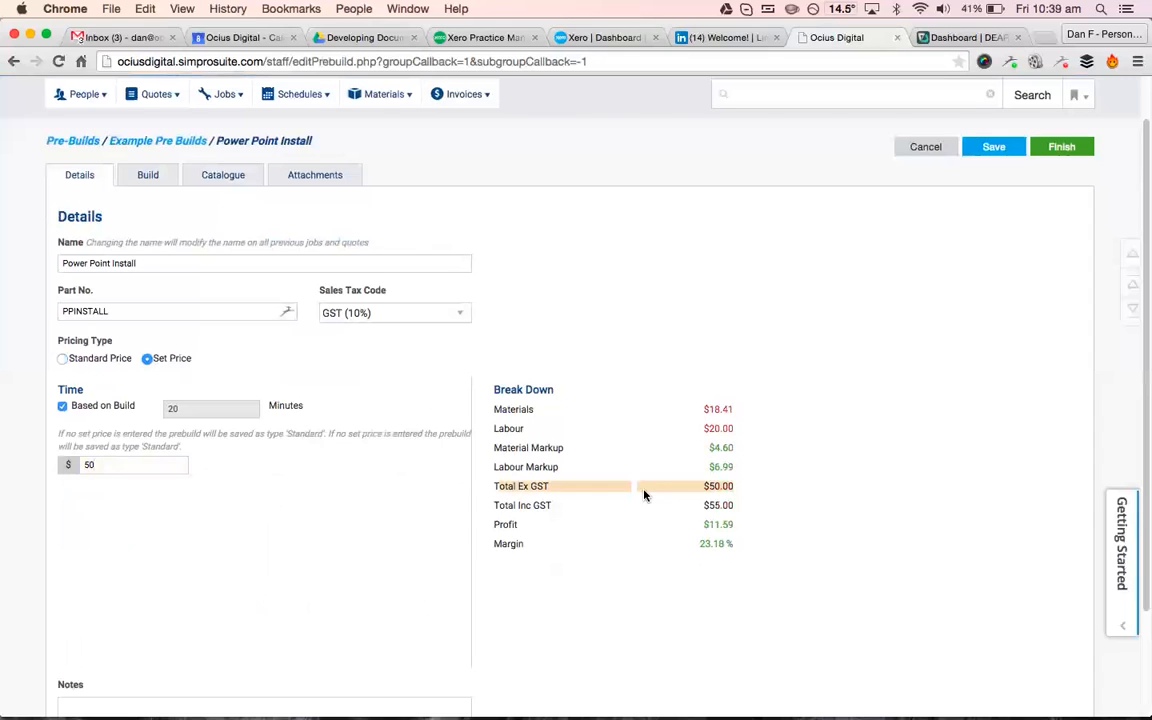
click(643, 495)
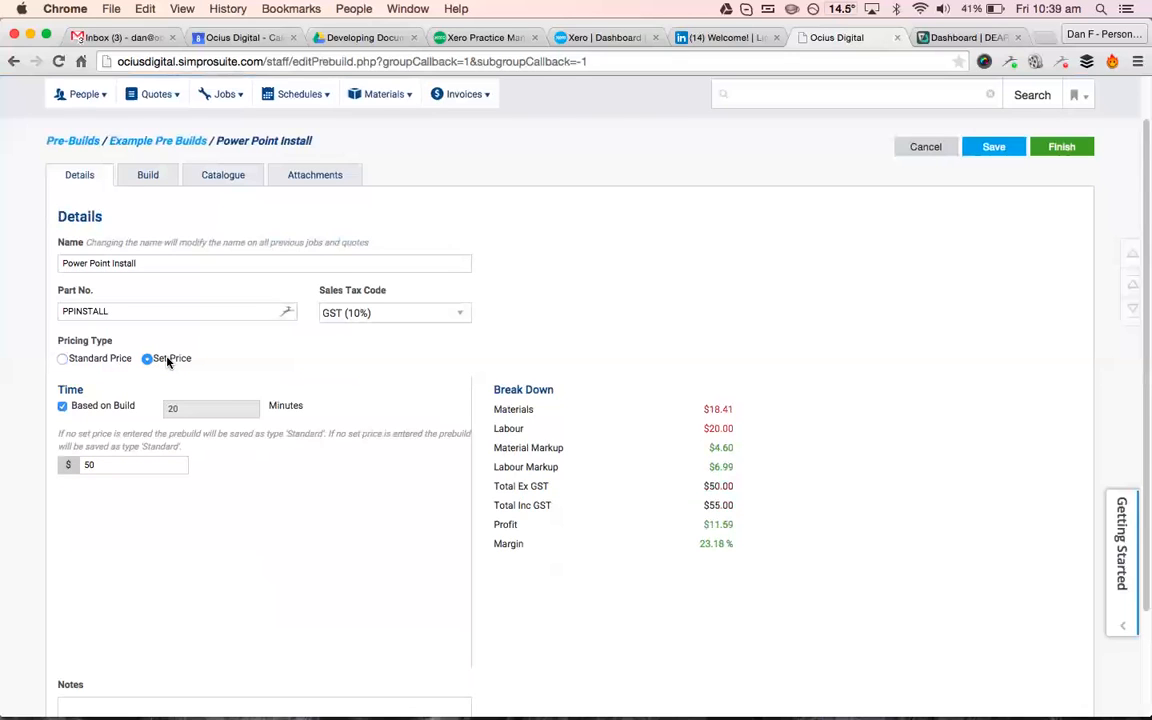
click(104, 361)
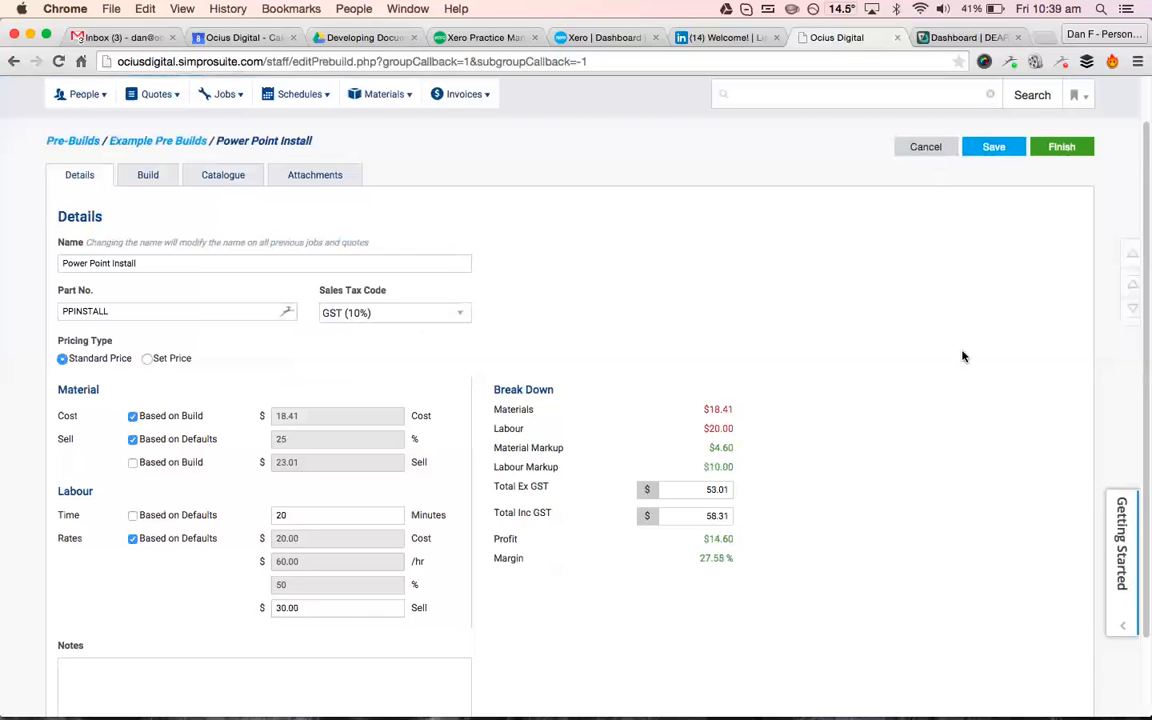
- Save the Power Point Install pre-build and open pending service job 205
click(975, 147)
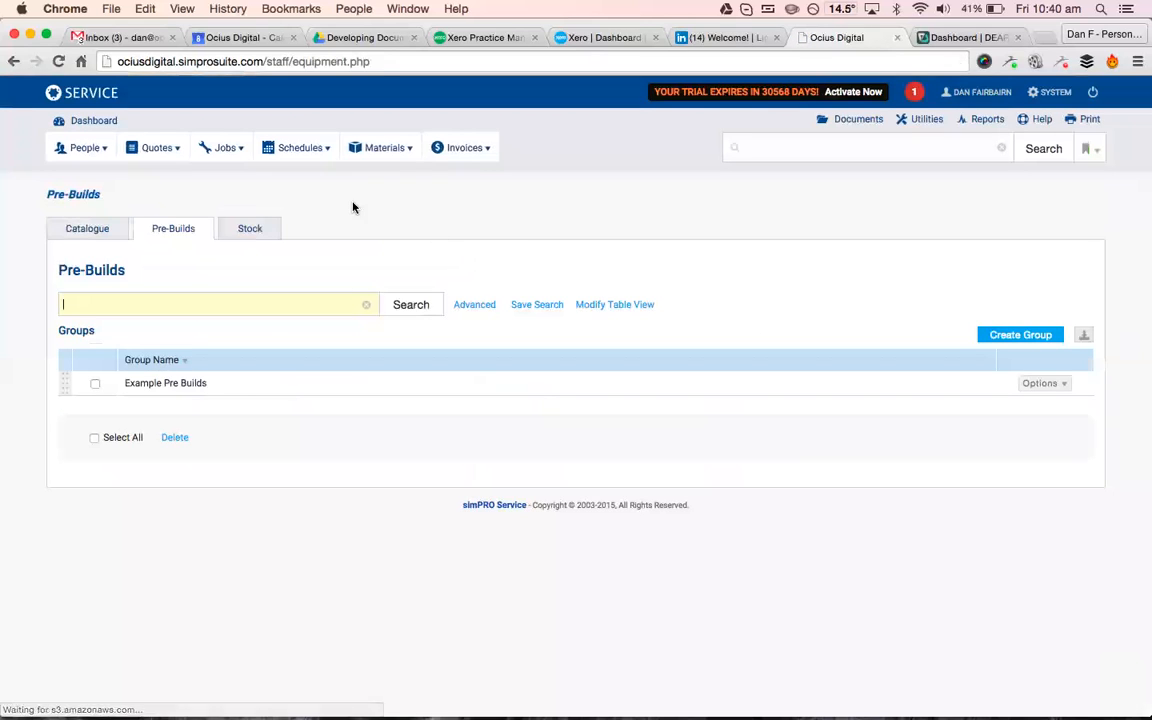
click(224, 149)
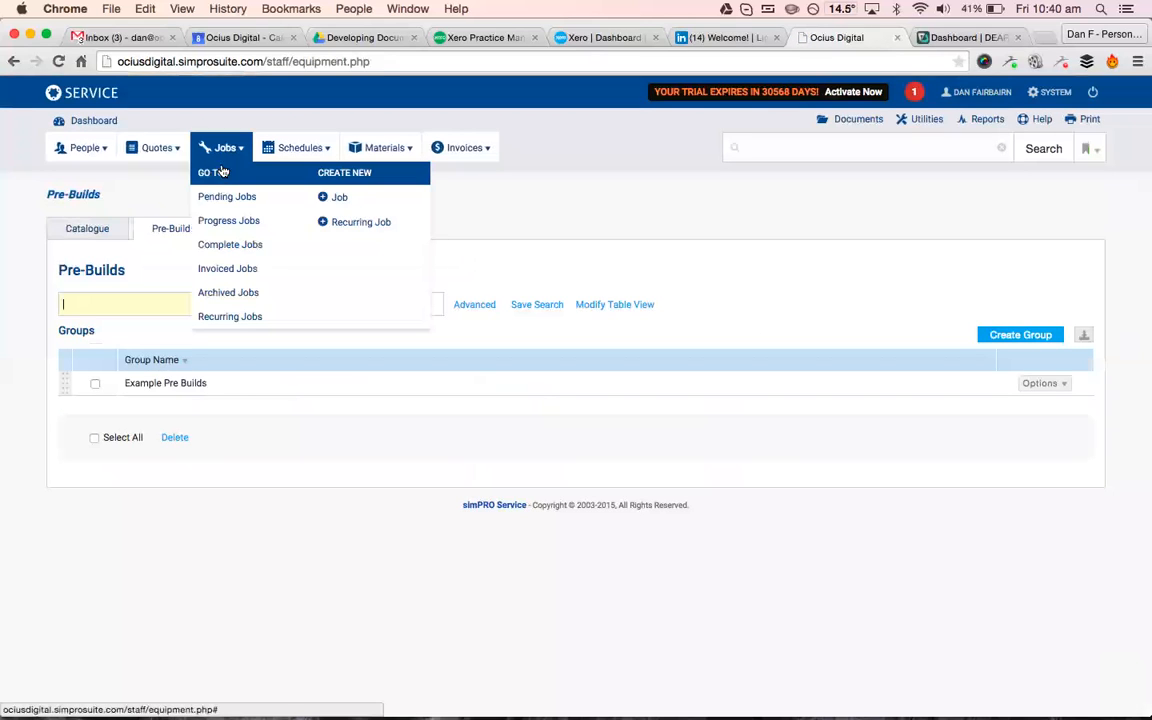
click(224, 199)
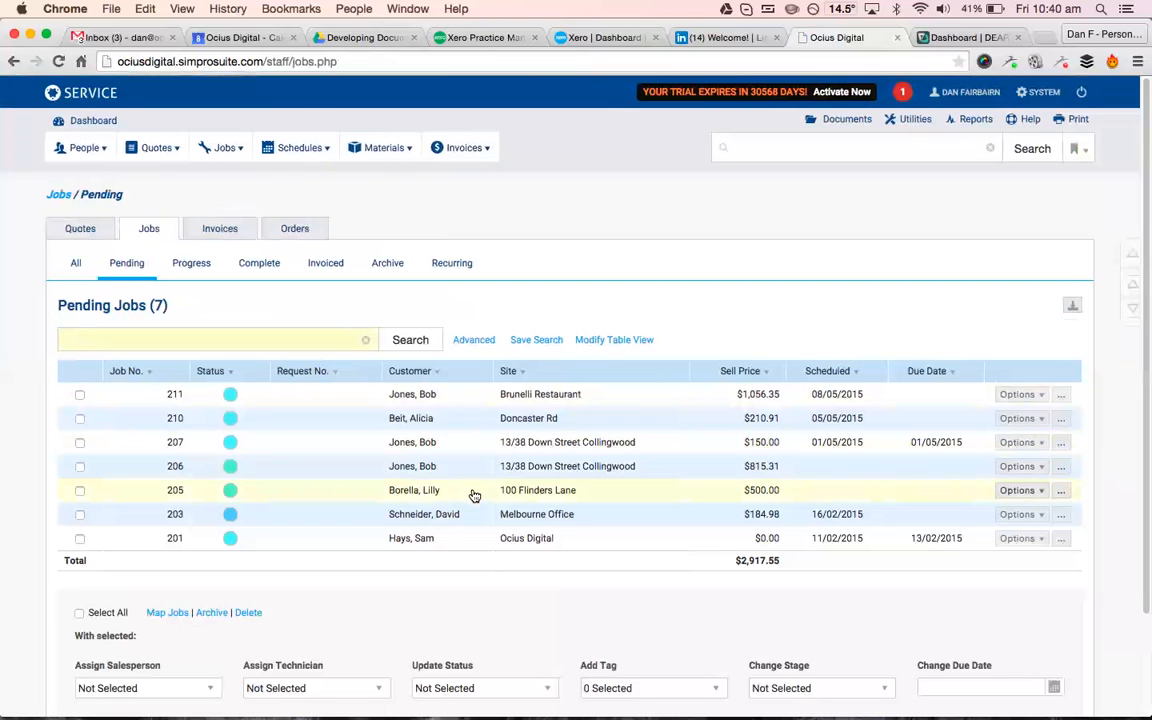
click(473, 494)
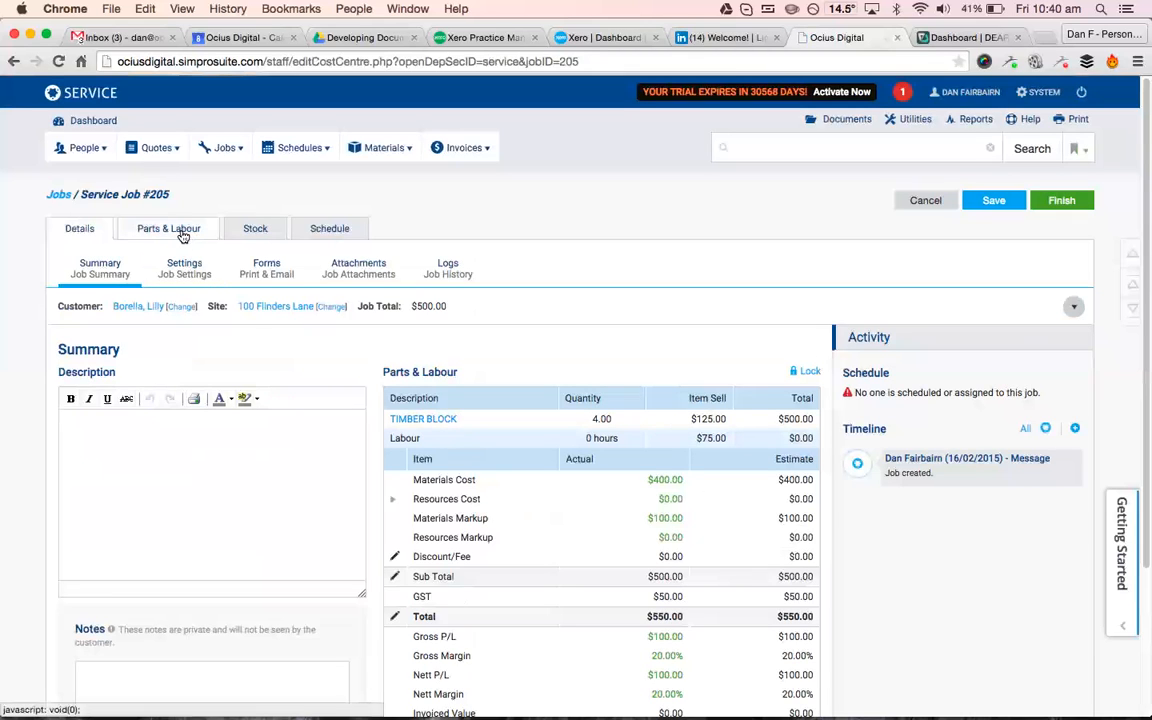
- Add one PPINSTALL Power Point Install from the Example Pre Builds group to the job's parts and labour
click(170, 229)
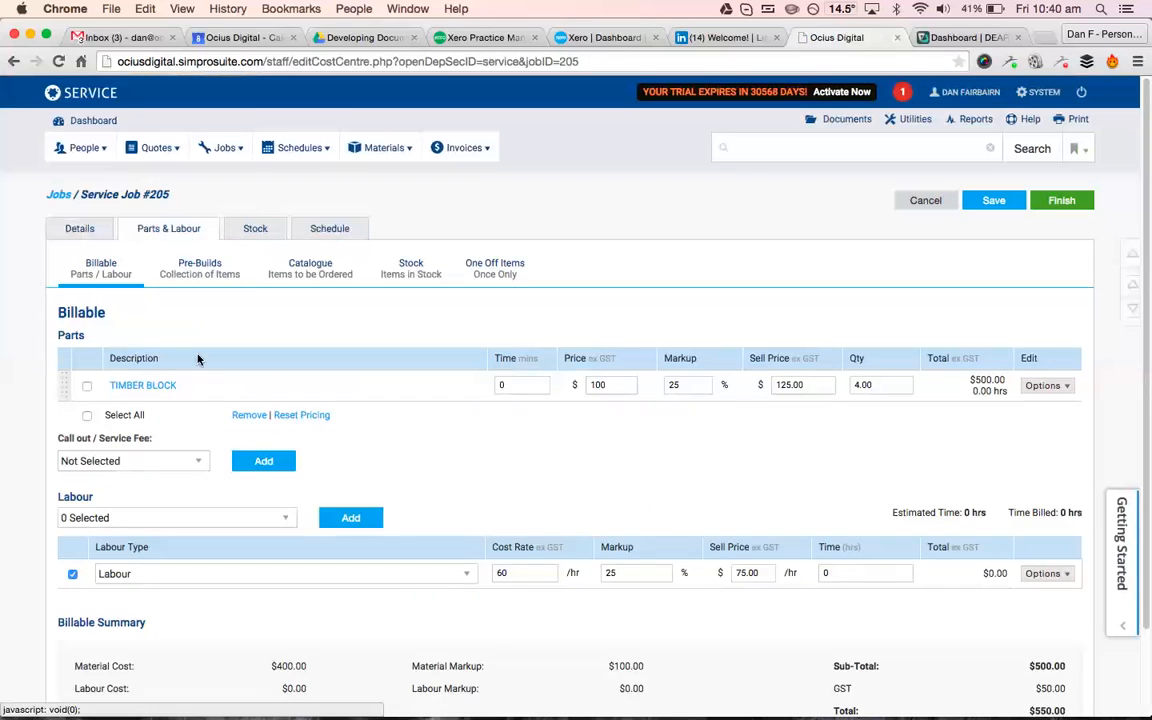
click(187, 273)
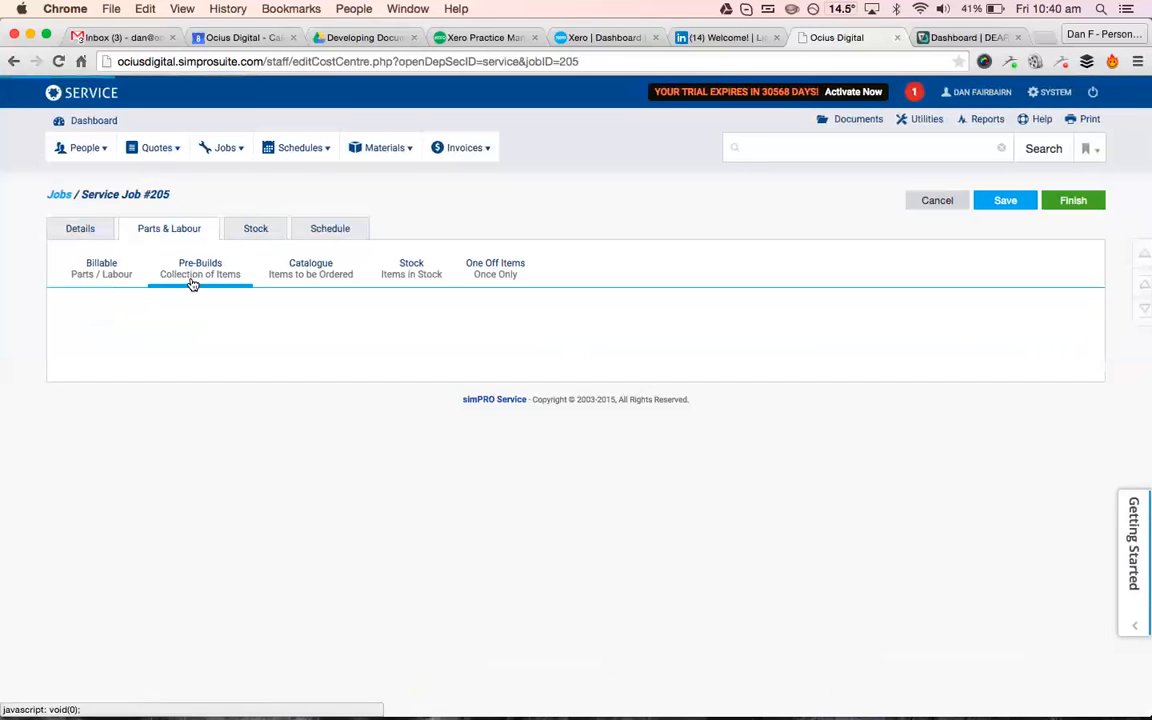
click(245, 436)
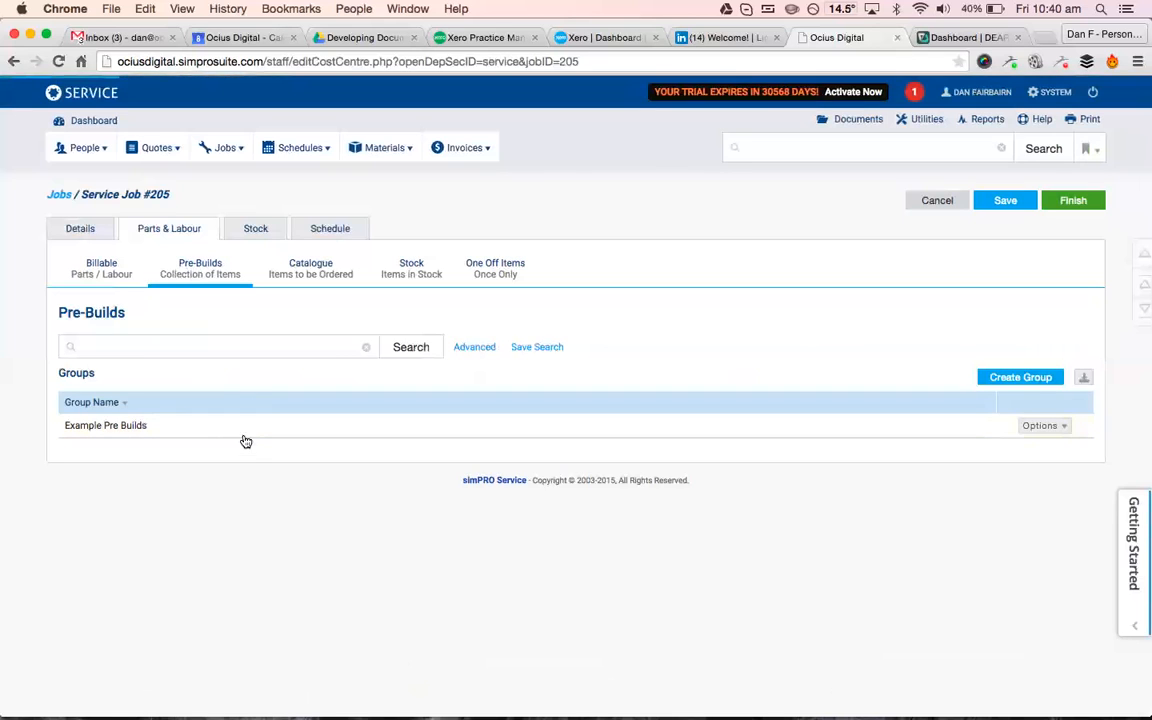
click(1044, 564)
text(1)
click(1038, 487)
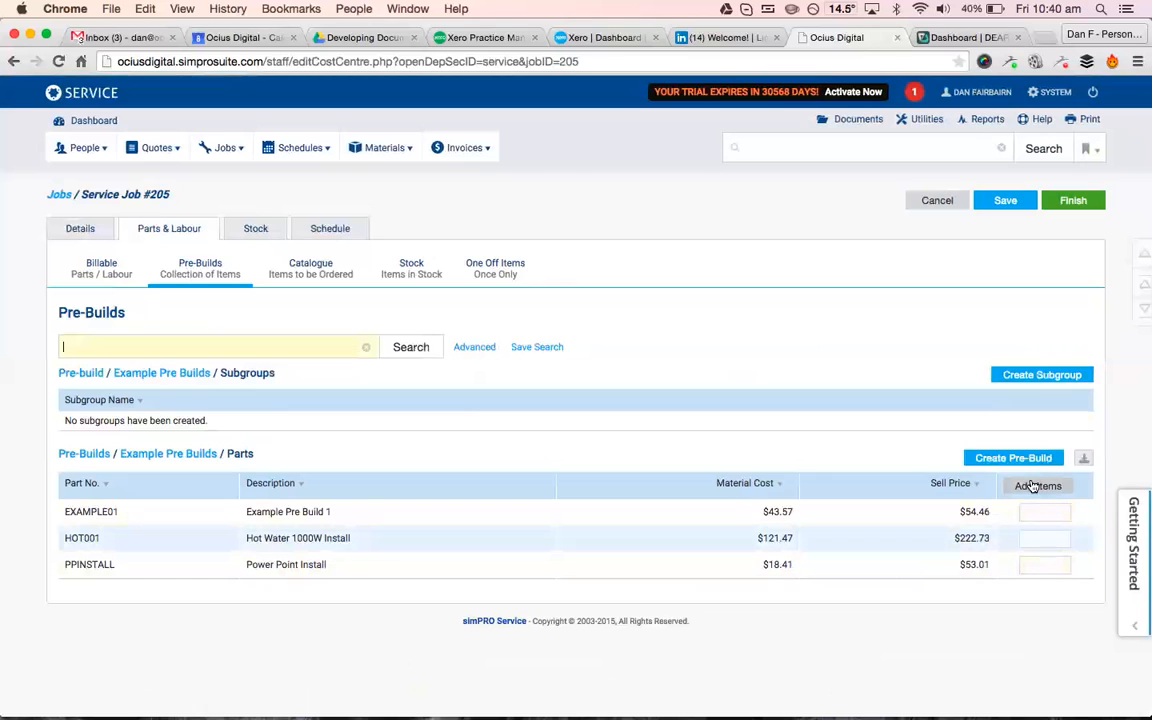
- Save the job from its billable parts list and review all of its stock materials
click(135, 284)
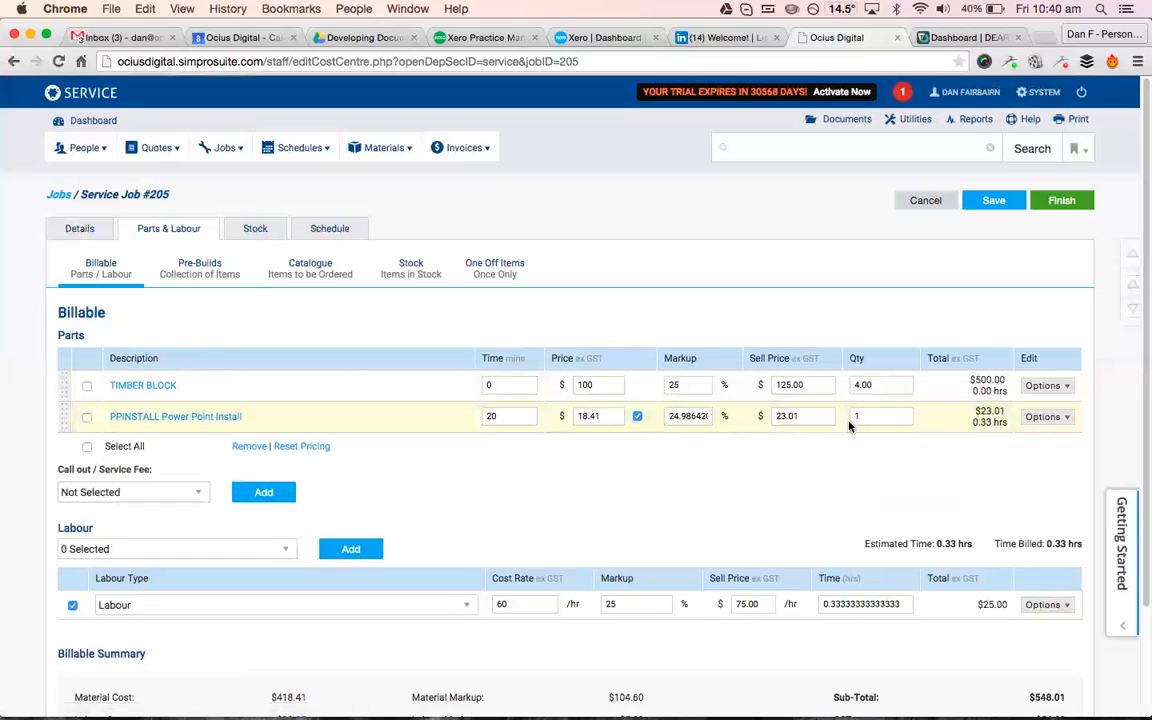
click(1001, 207)
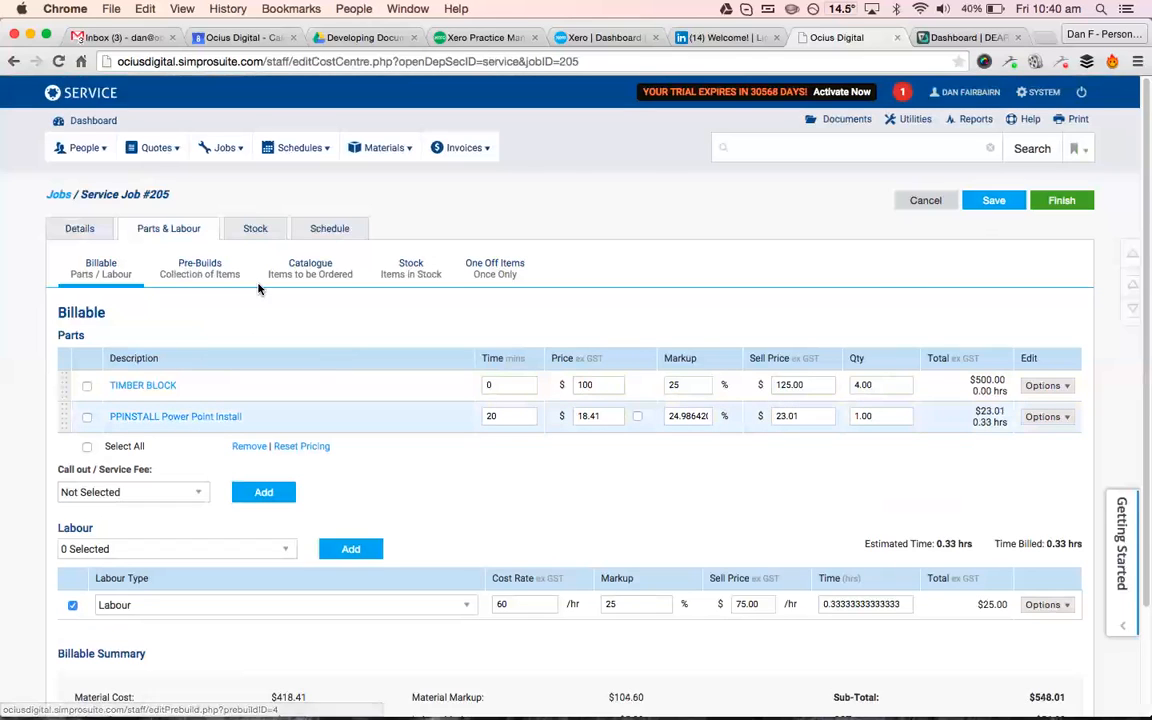
click(256, 232)
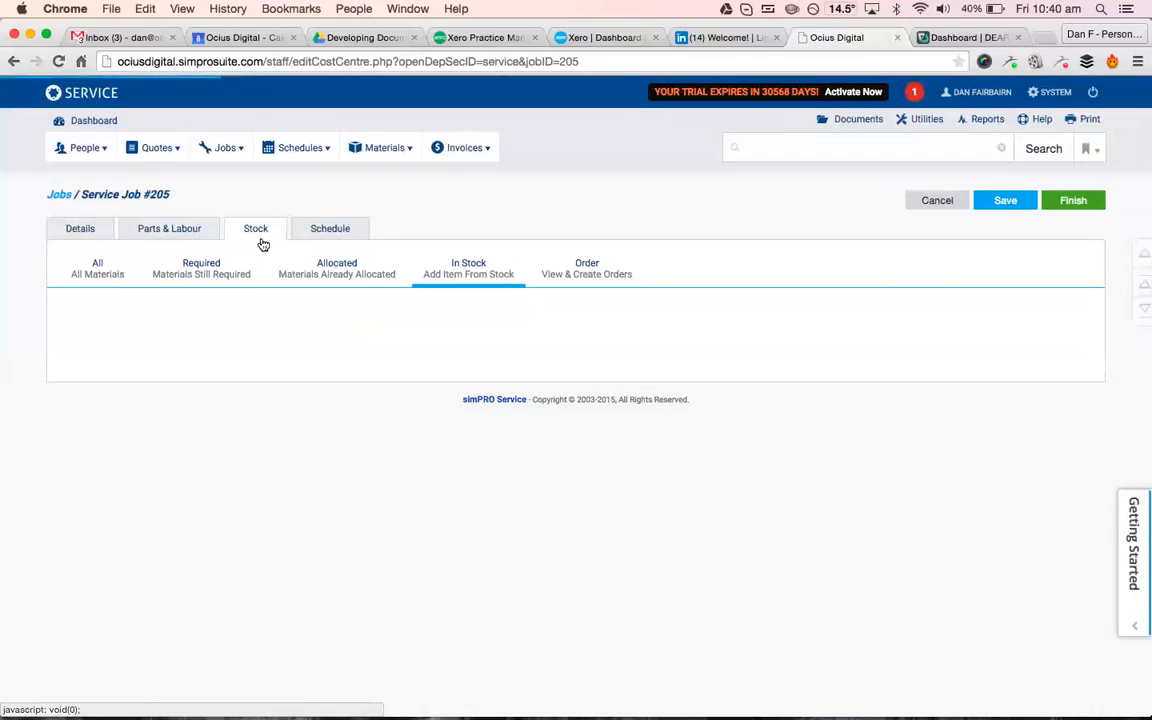
click(108, 272)
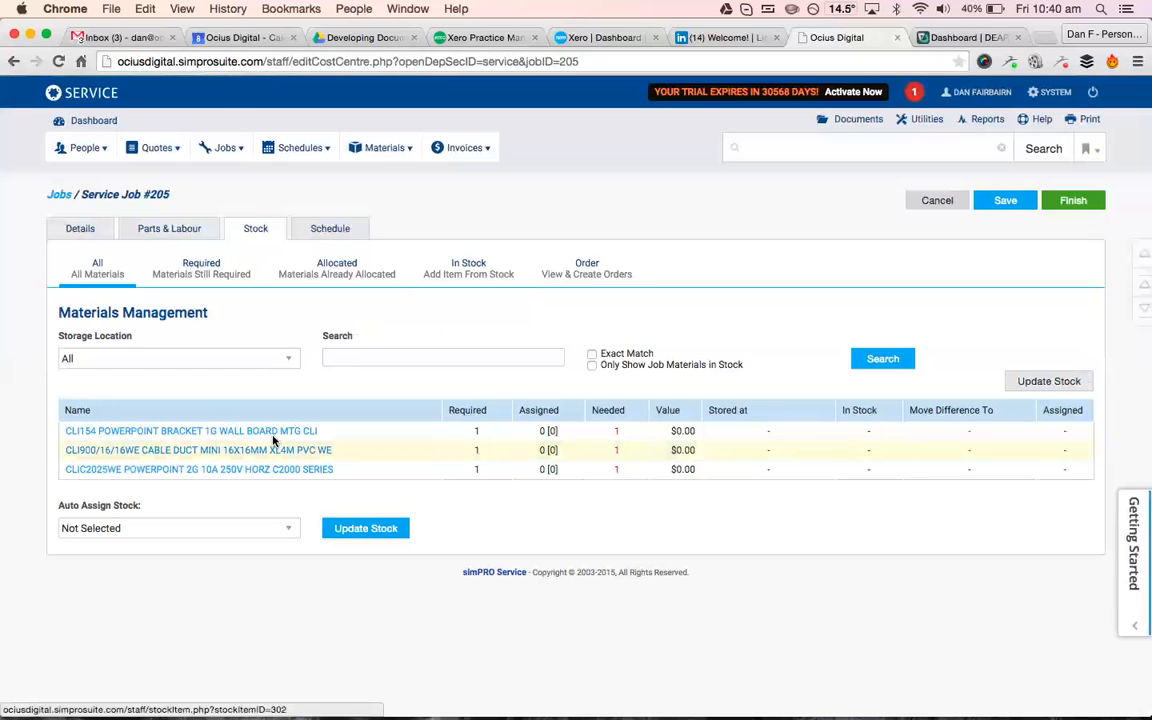